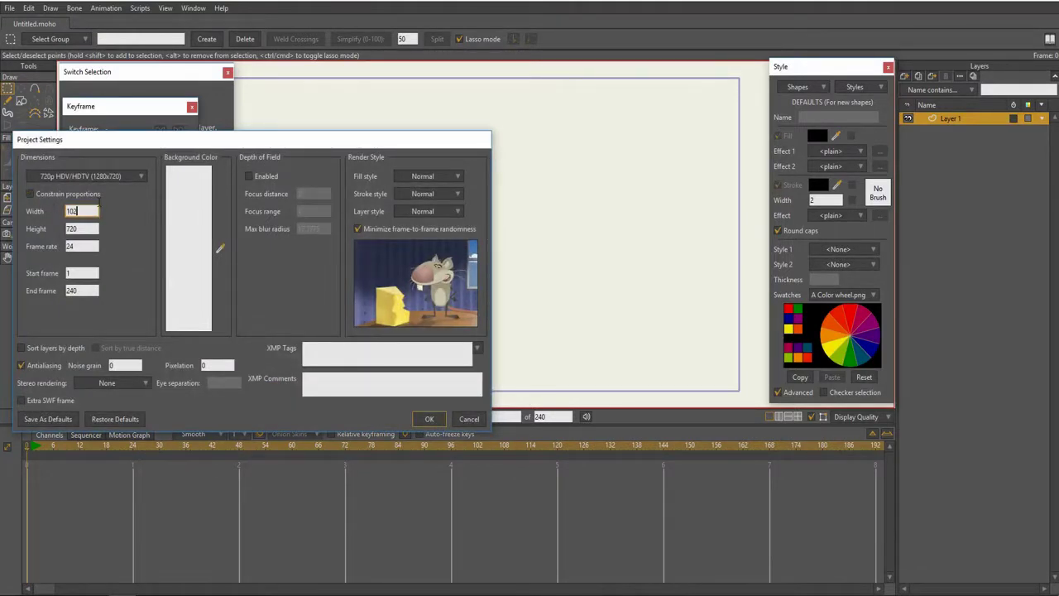
- Set the project dimensions to 1024 pixels wide and 1024 pixels high
key("Tab")
type("102")
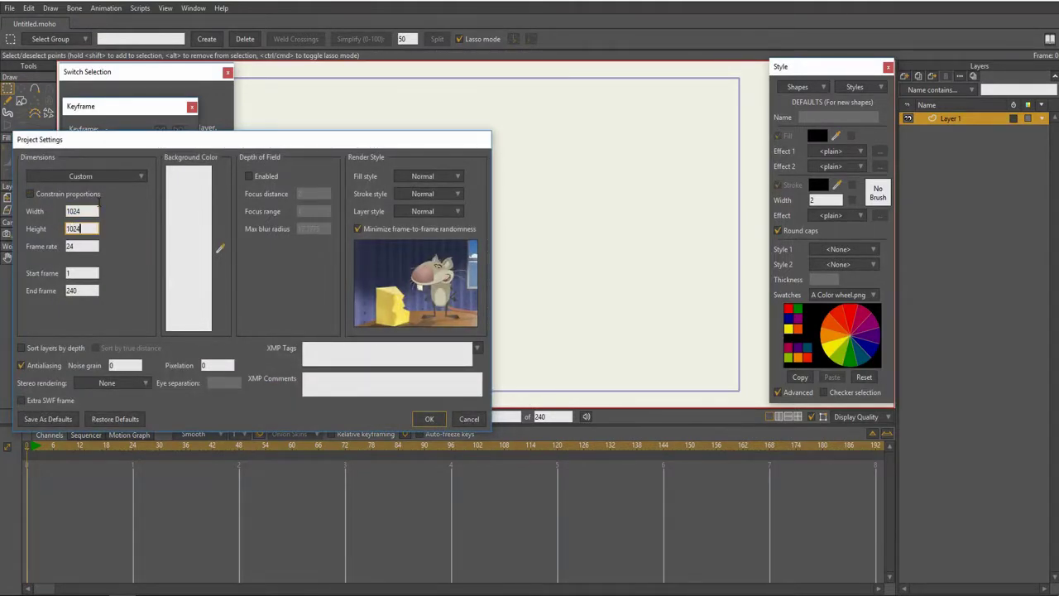
type("4")
key("Return")
- Draw the left half of a pine tree outline with three branch notches, a flat base and half a trunk
key("a")
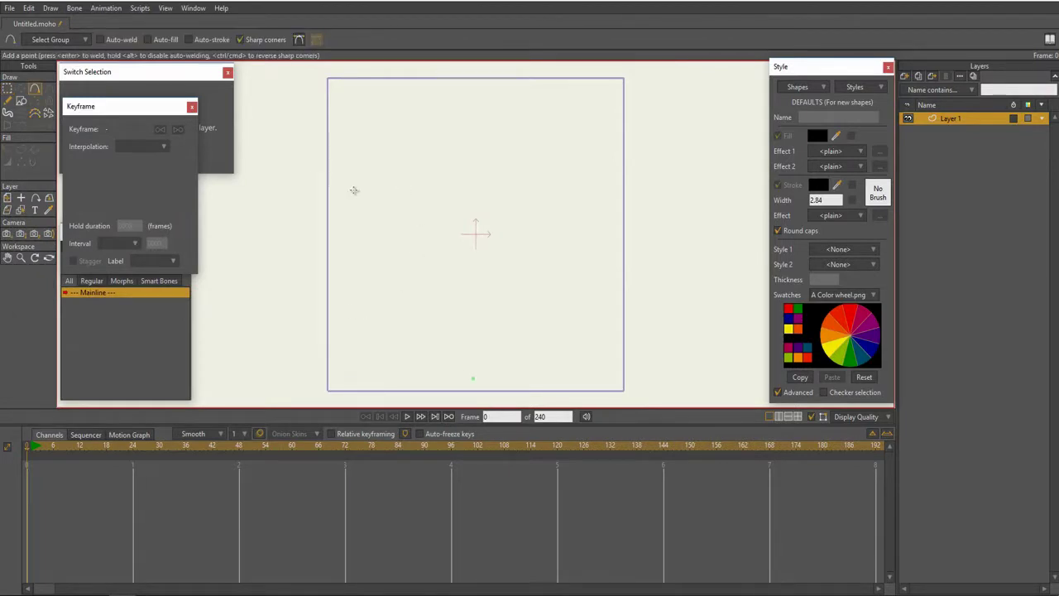
scroll(397, 202, "up", 5)
scroll(414, 239, "down", 4)
mouse_move(449, 201)
left_mouse_down()
mouse_move(442, 187)
mouse_move(445, 194)
left_mouse_up()
scroll(446, 191, "down", 1)
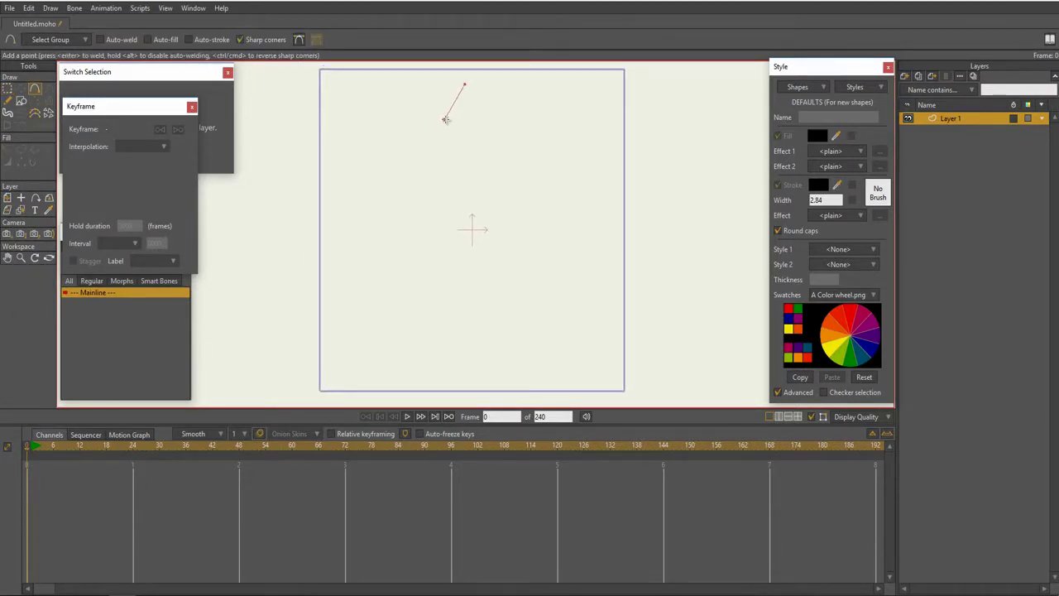
left_click_drag(447, 119, 433, 149)
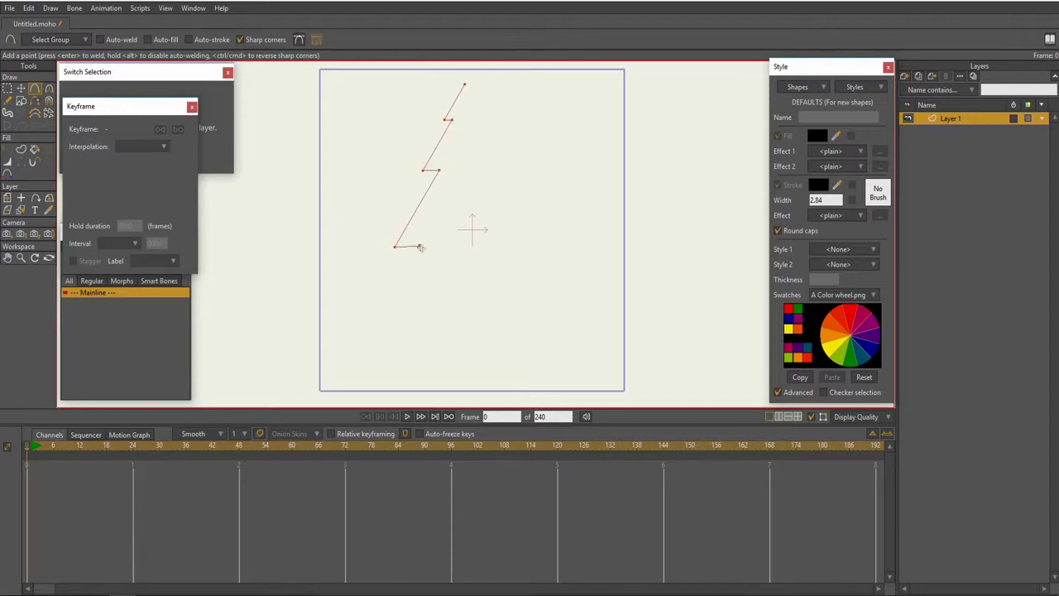
left_click_drag(419, 247, 451, 376)
- Flip the duplicated half outline horizontally, move it opposite the original and weld the two halves at the treetop
key("t")
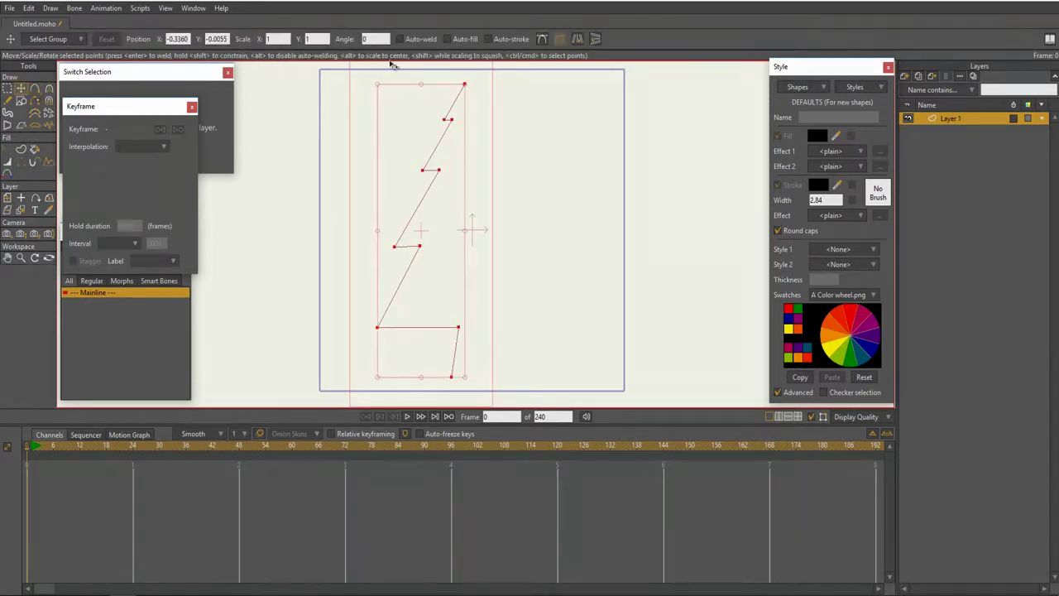
left_click(578, 39)
left_click_drag(419, 214, 508, 215)
left_click_drag(473, 89, 471, 90)
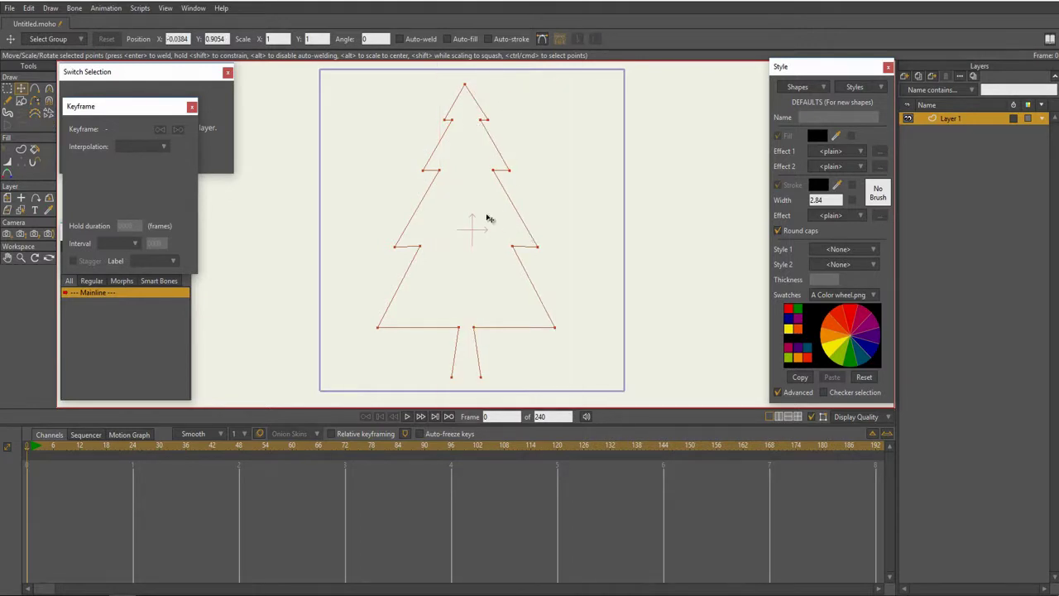
key("Return")
- Adjust the trunk's points and connect its lower ends to close the tree outline
key("a")
key("t")
left_click_drag(463, 337, 472, 337)
left_click_drag(457, 379, 485, 380)
- Create a shape with both fill and stroke from the whole tree outline
key("ctrl+a")
key("u")
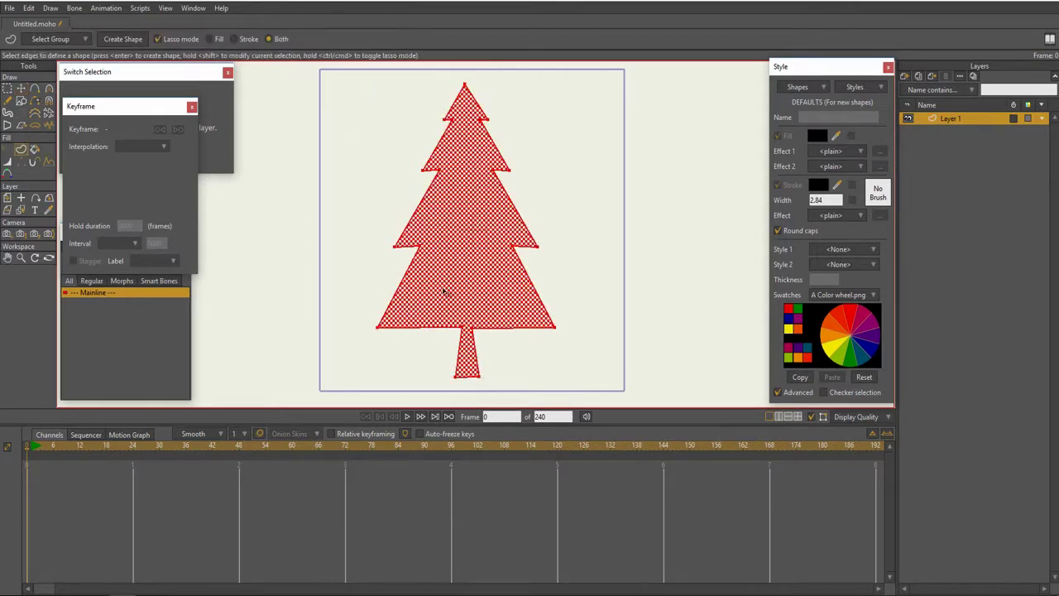
left_click(146, 40)
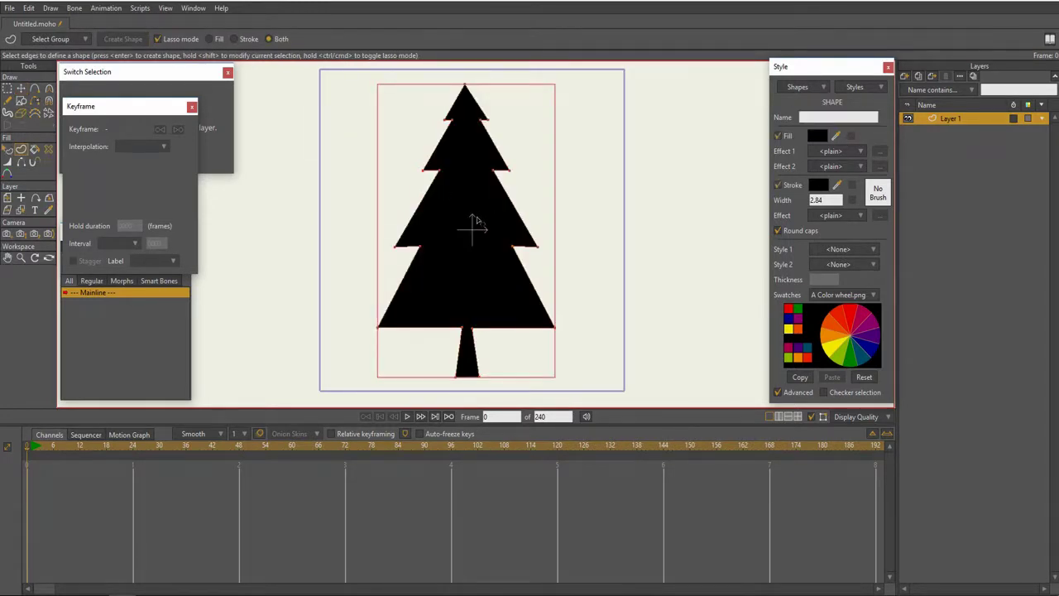
- Center the tree on the canvas by setting its position to X 0 and Y 0
key("f")
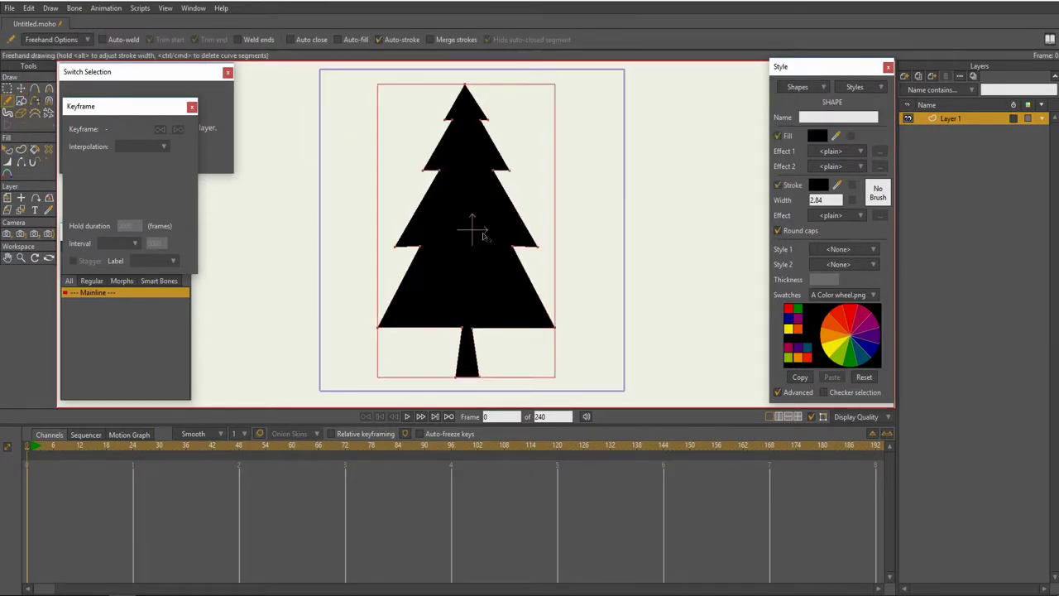
key("t")
left_click(181, 39)
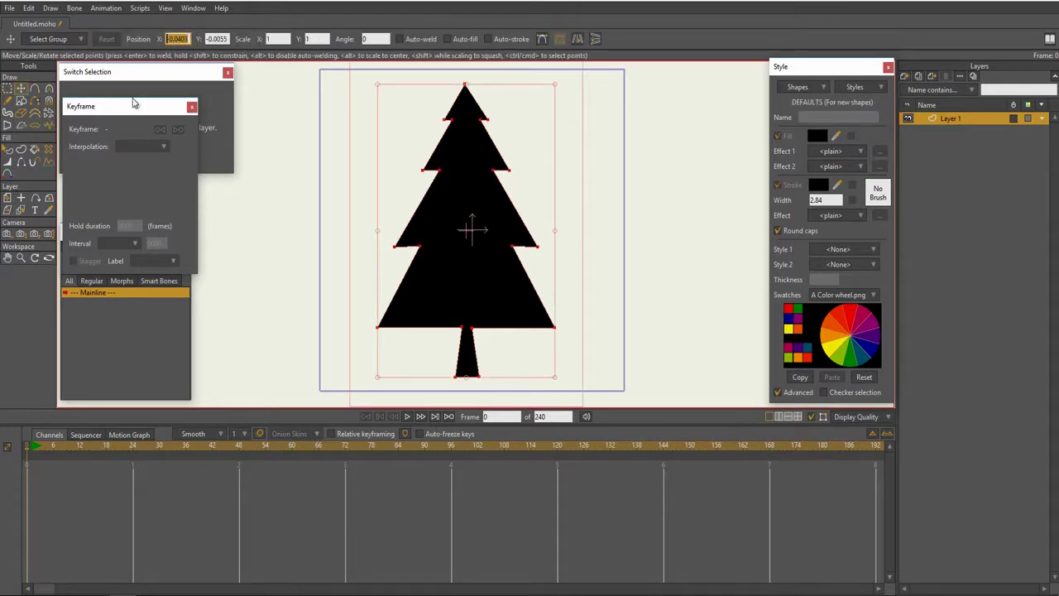
type("0")
key("Tab")
key("BackSpace")
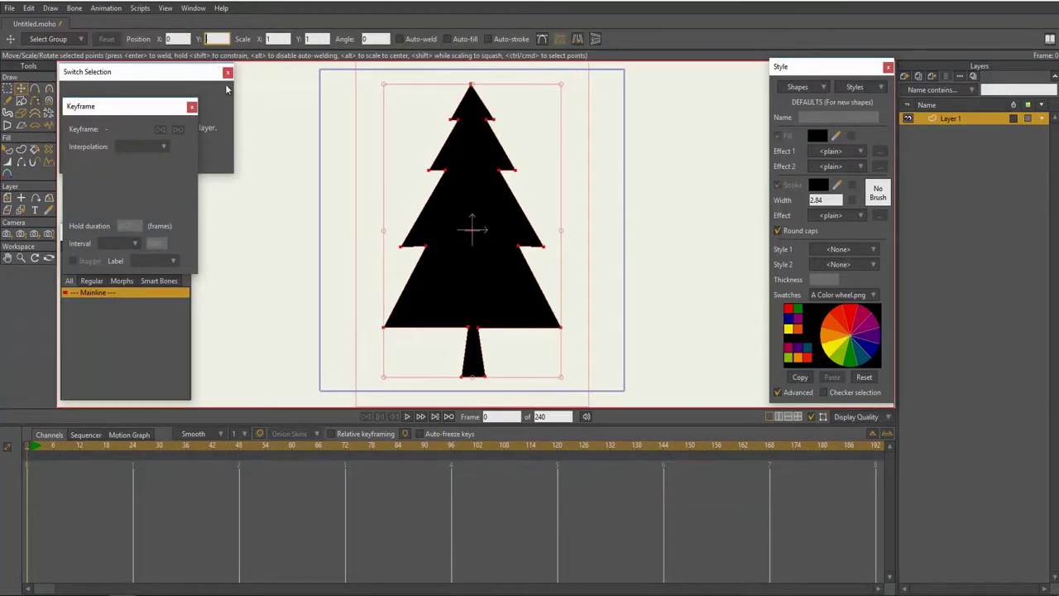
type("0")
key("Return")
- Render the current frame and save it to the Desktop as a PNG named P_Tree
scroll(510, 255, "down", 1)
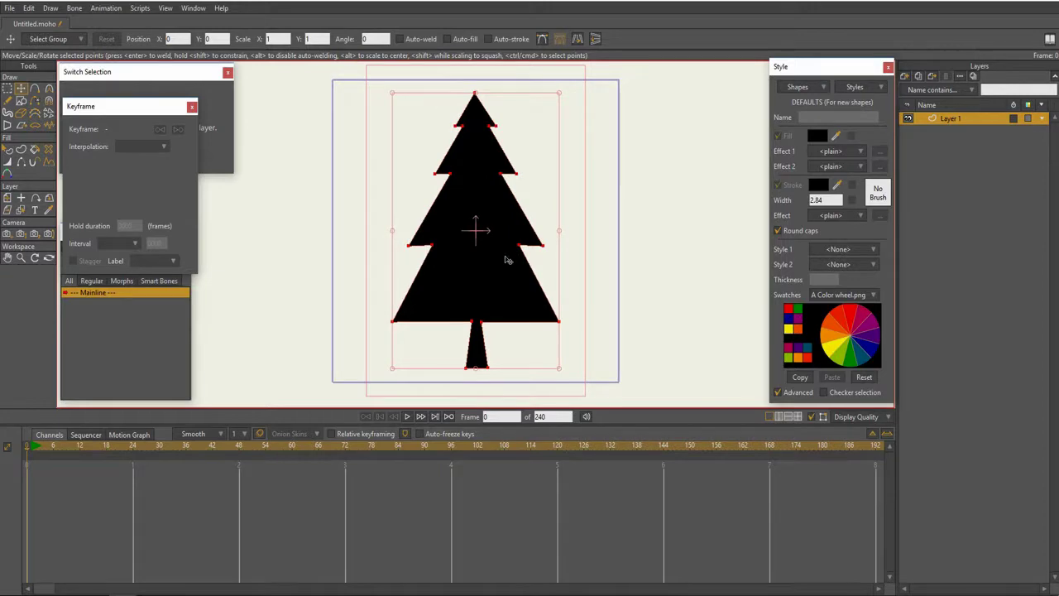
key("ctrl+r")
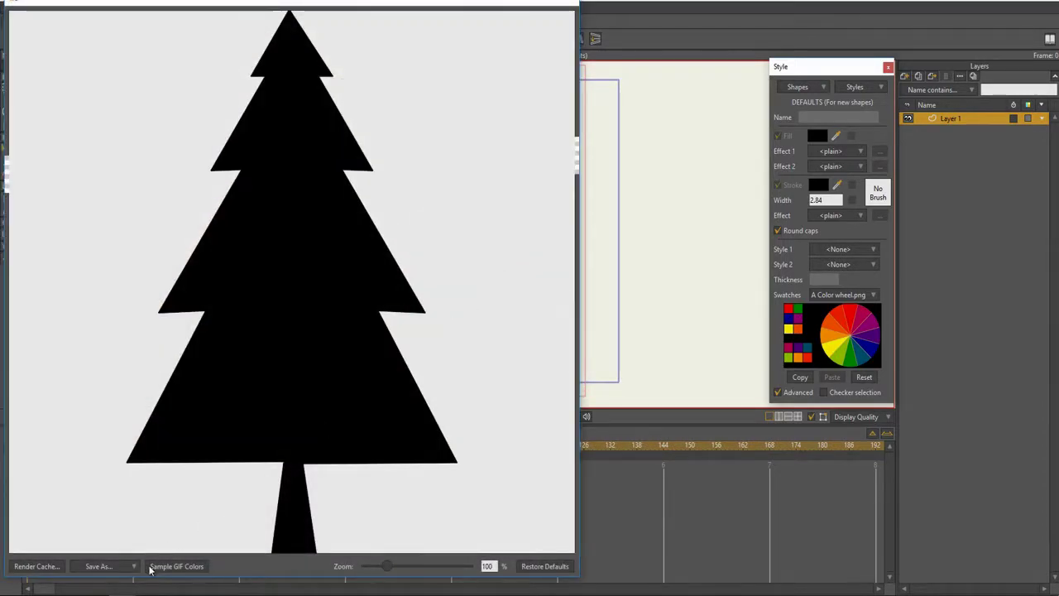
left_click(133, 566)
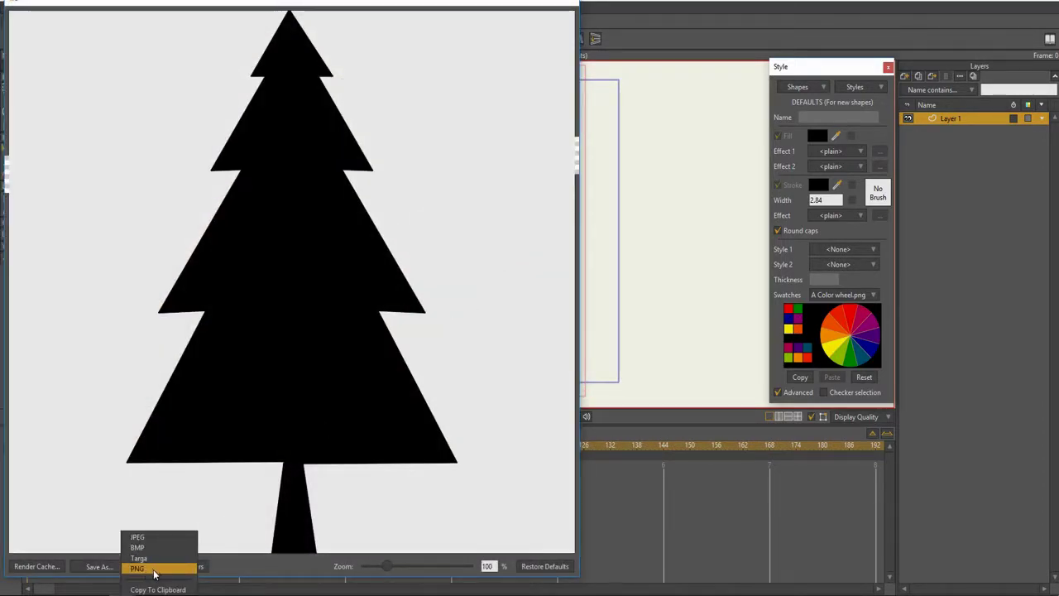
left_click(153, 569)
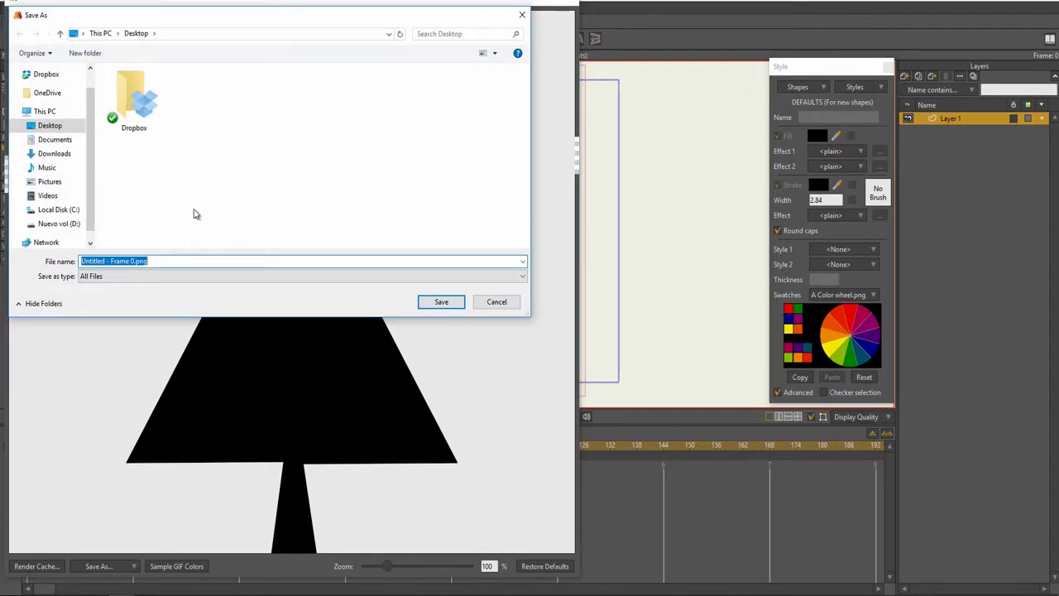
type("P_Tree")
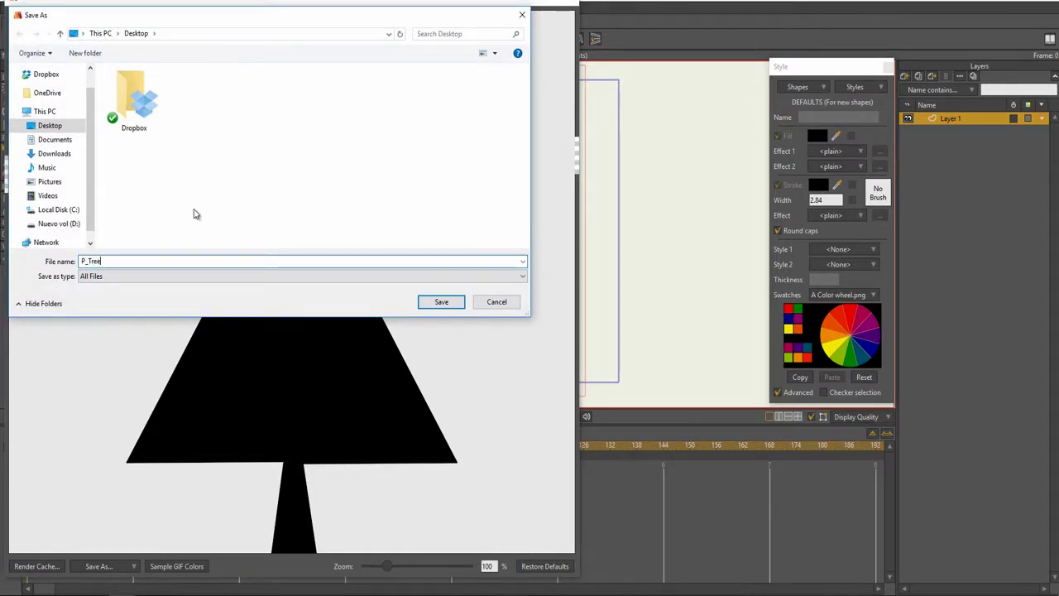
key("Return")
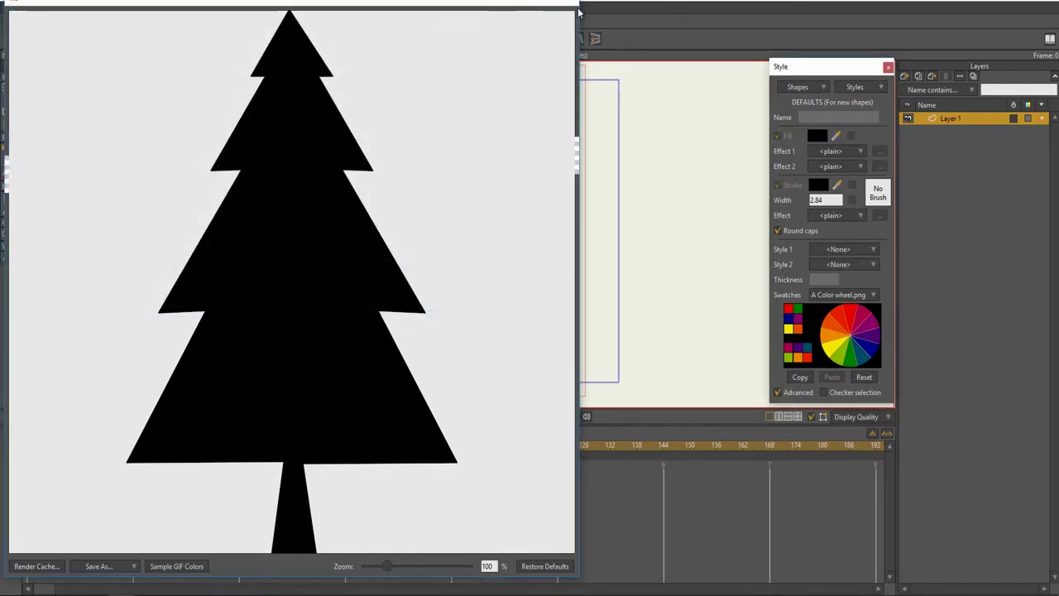
- Close the render preview and exit Moho without saving the untitled document
left_click(814, 112)
left_click(1046, 4)
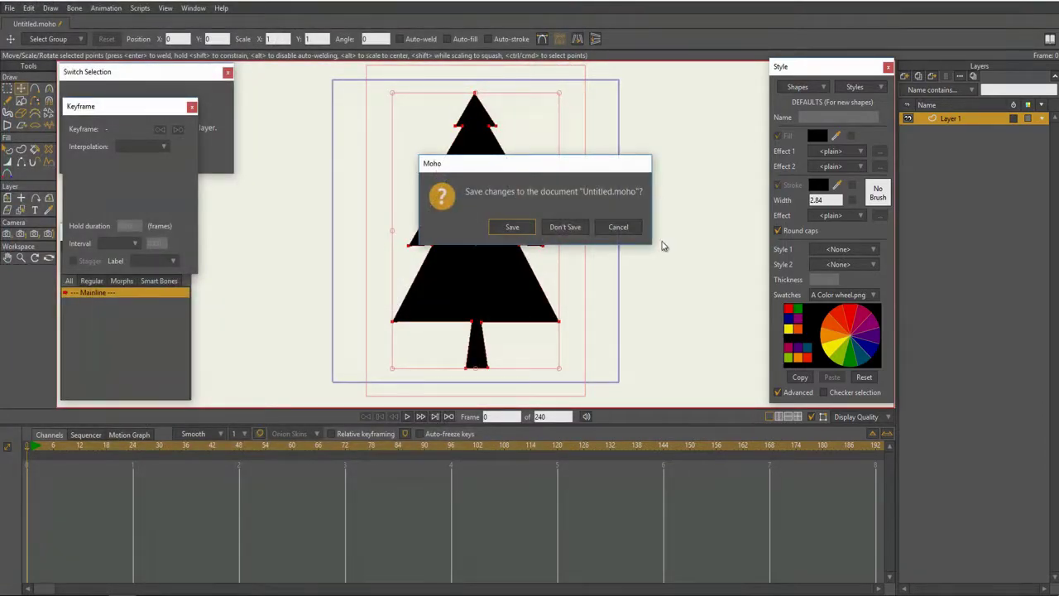
left_click(564, 227)
- Copy P_Tree.png from the Desktop into Moho 12's brushes folder, granting administrator permission
left_click_drag(94, 181, 34, 81)
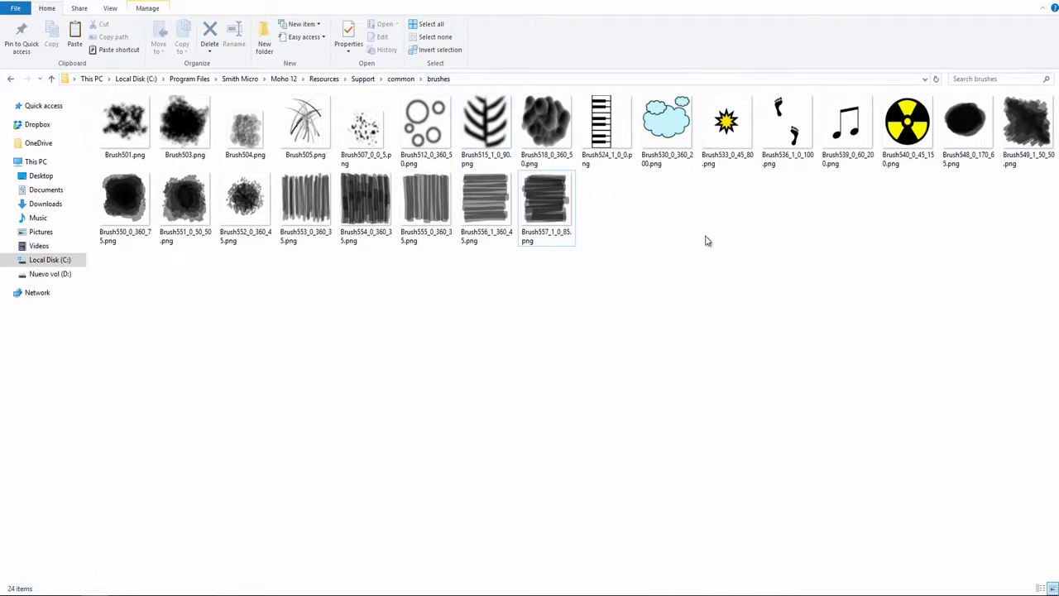
key("ctrl+v")
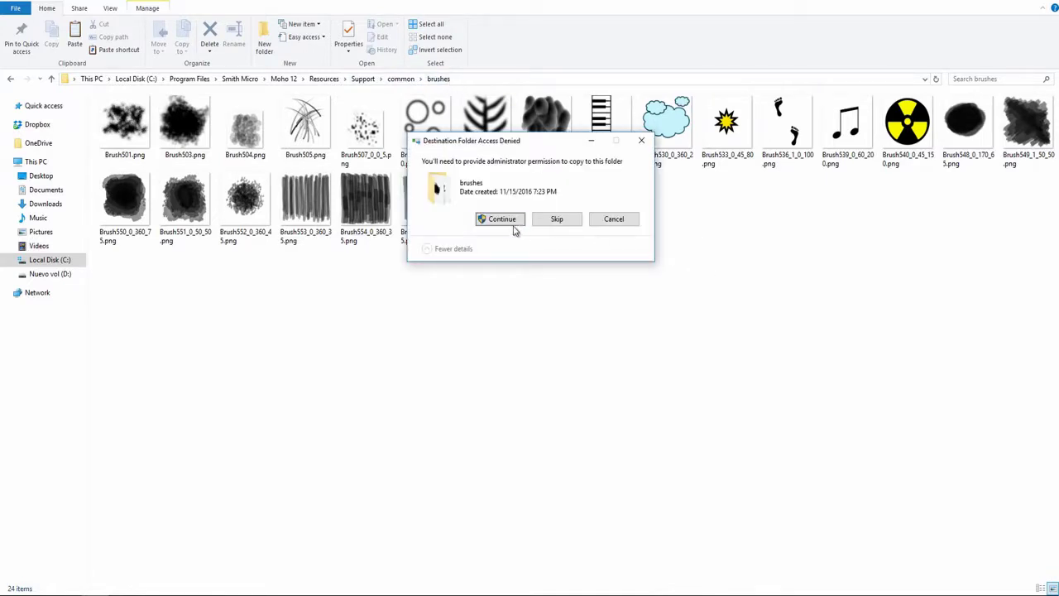
left_click(507, 220)
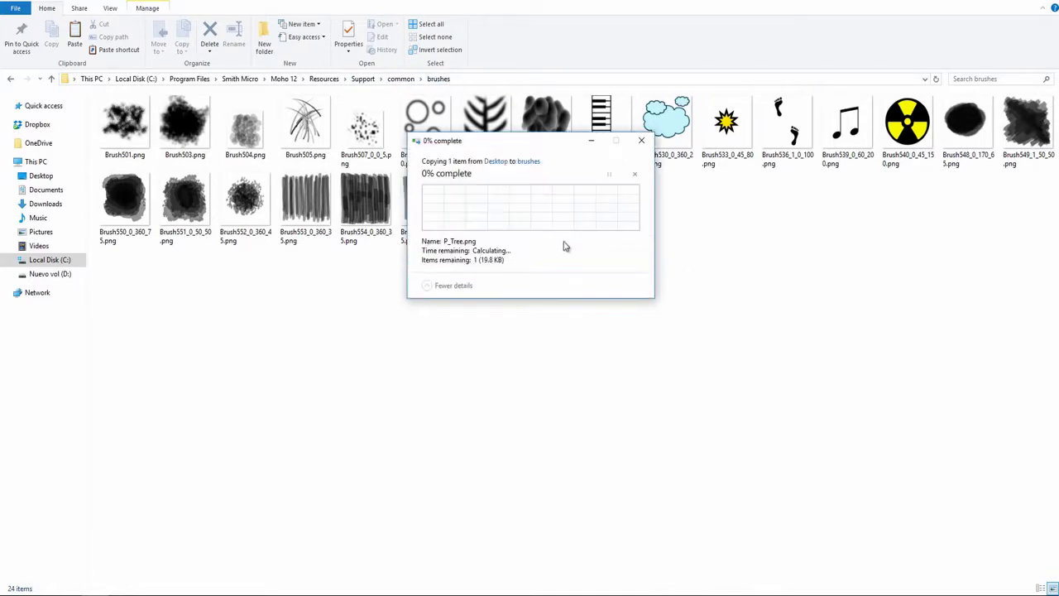
left_click(590, 323)
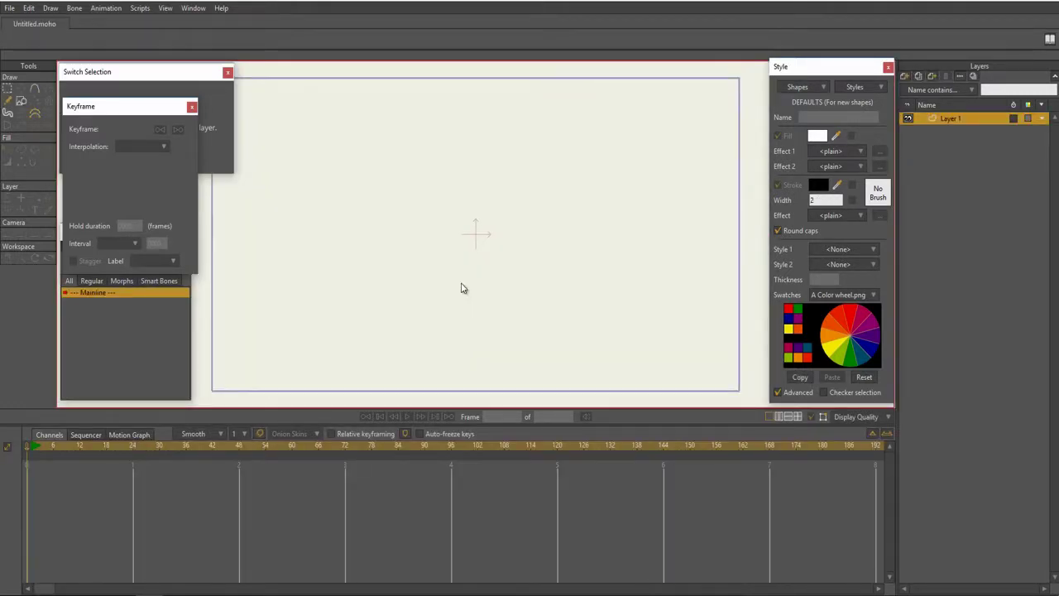
- In a new Moho document, draw a horizontal line across the lower frame and make it a stroke shape with width 30
left_click_drag(250, 337, 664, 338)
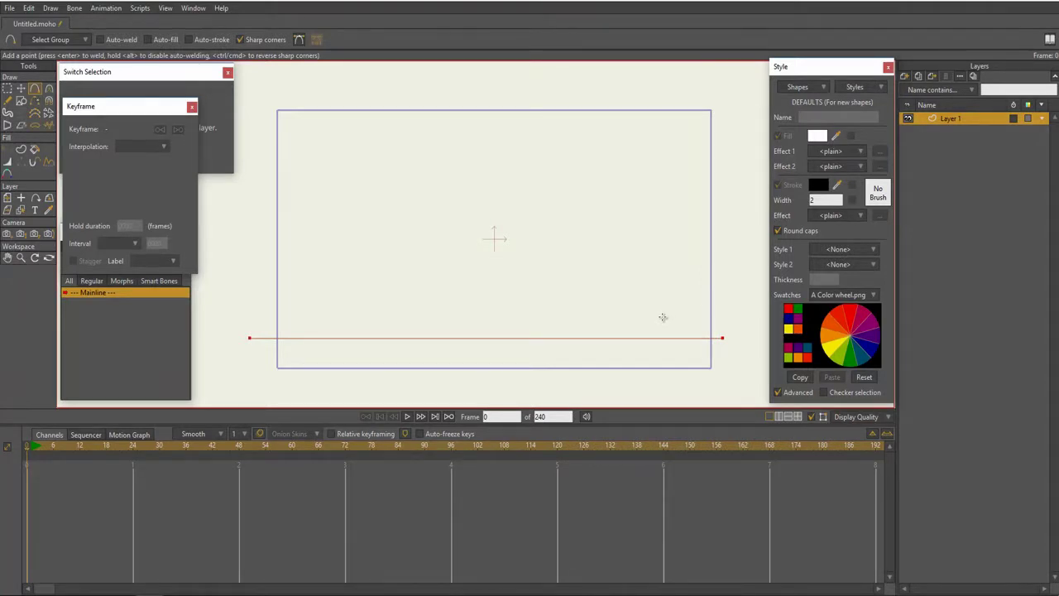
key("u")
left_click(134, 43)
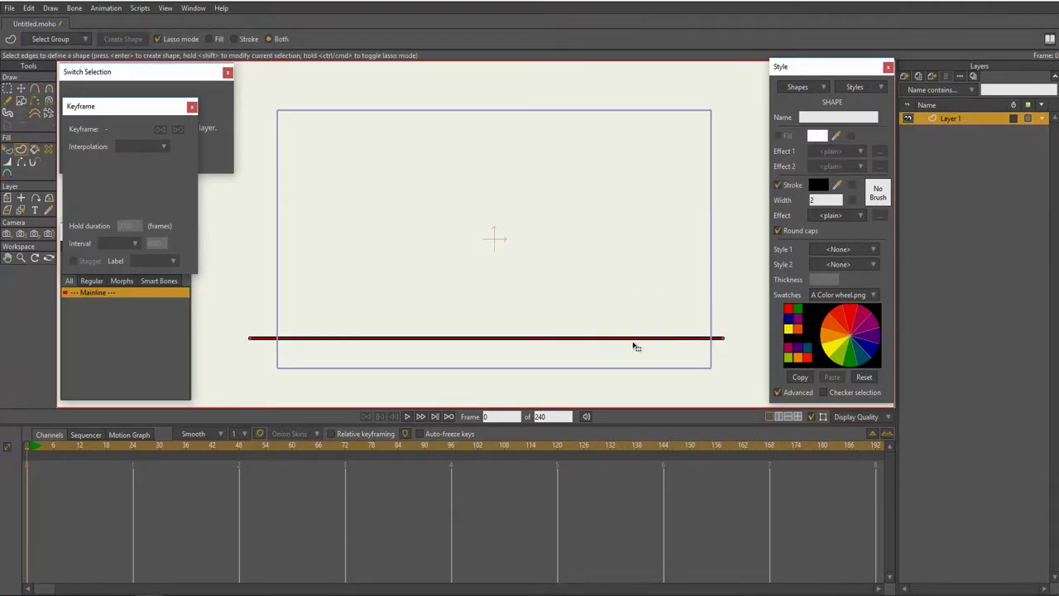
key("q")
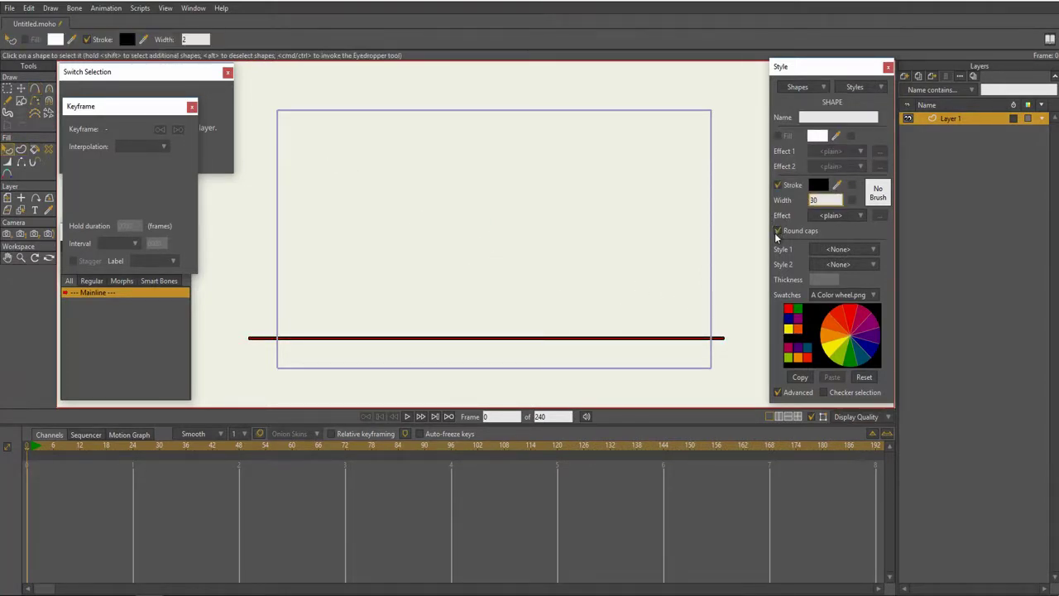
key("Return")
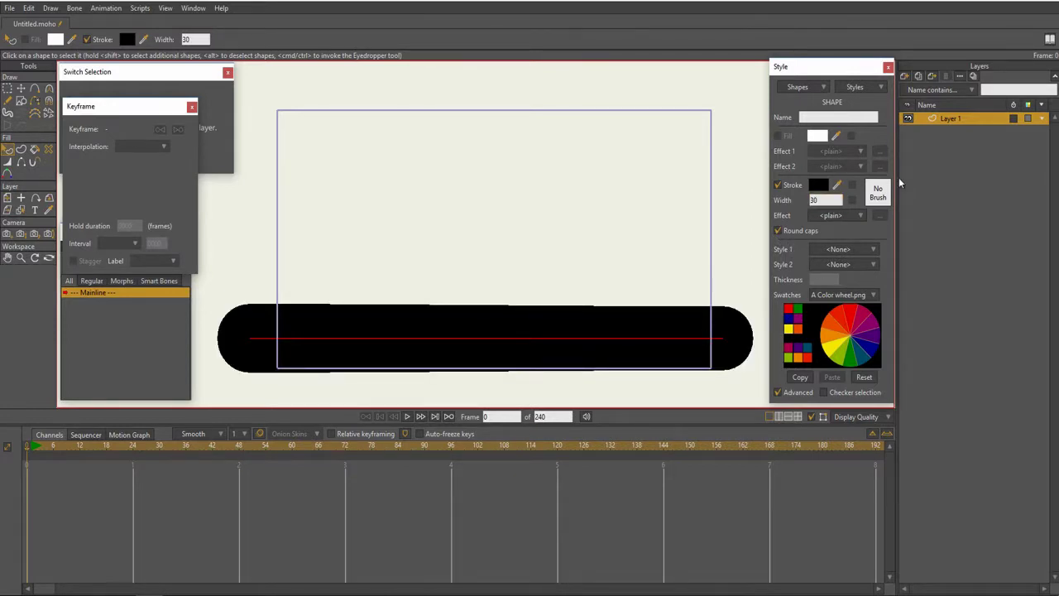
- Apply the P_Tree.png brush to the line's stroke with brush jitter angle 0 and brush spacing 100%
left_click(877, 192)
left_click(933, 114)
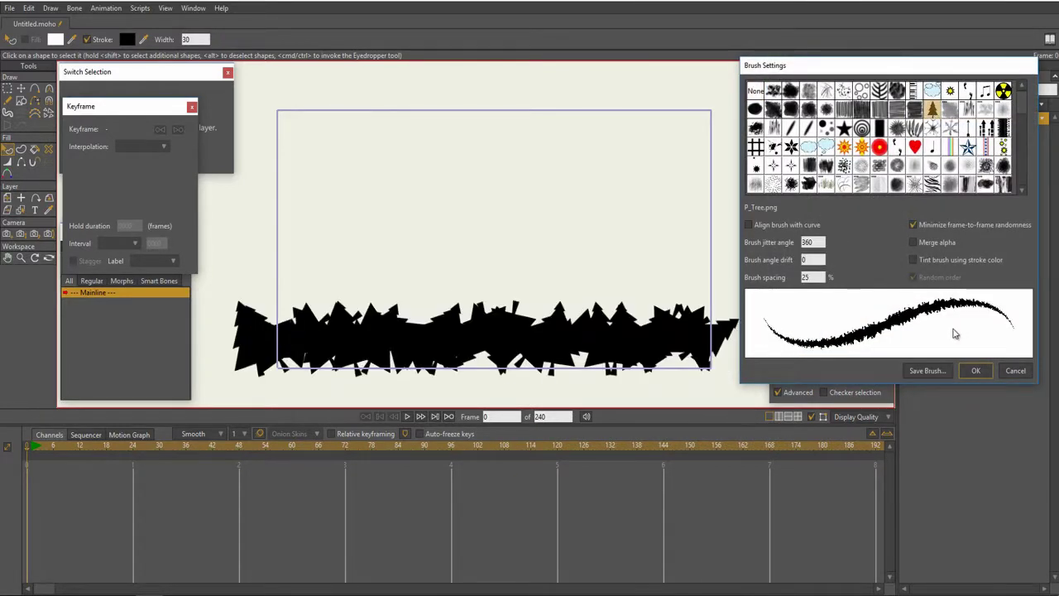
left_click(811, 241)
type("0")
left_click(814, 277)
type("100")
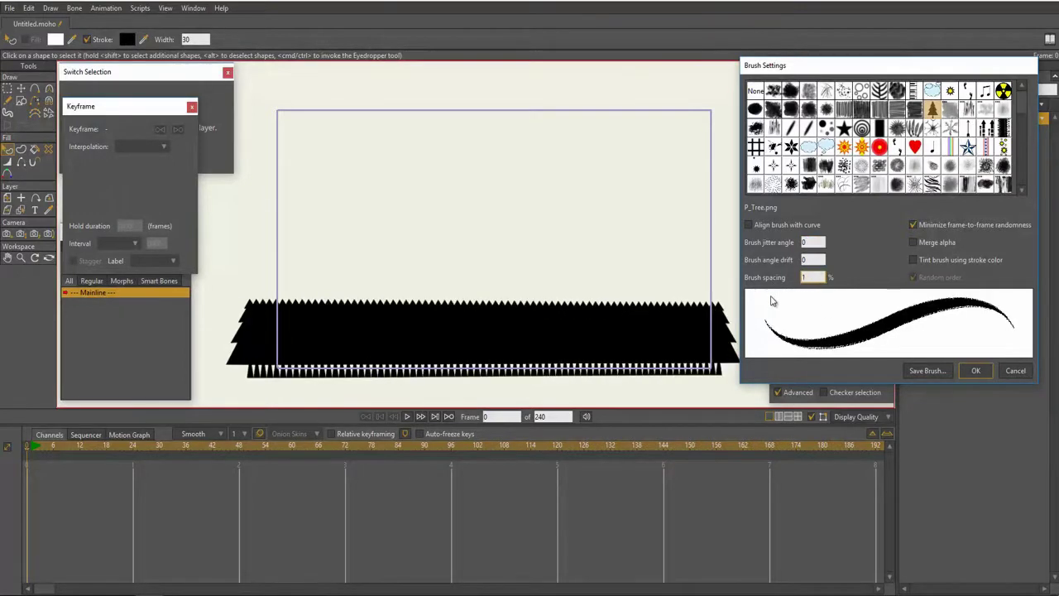
left_click(975, 370)
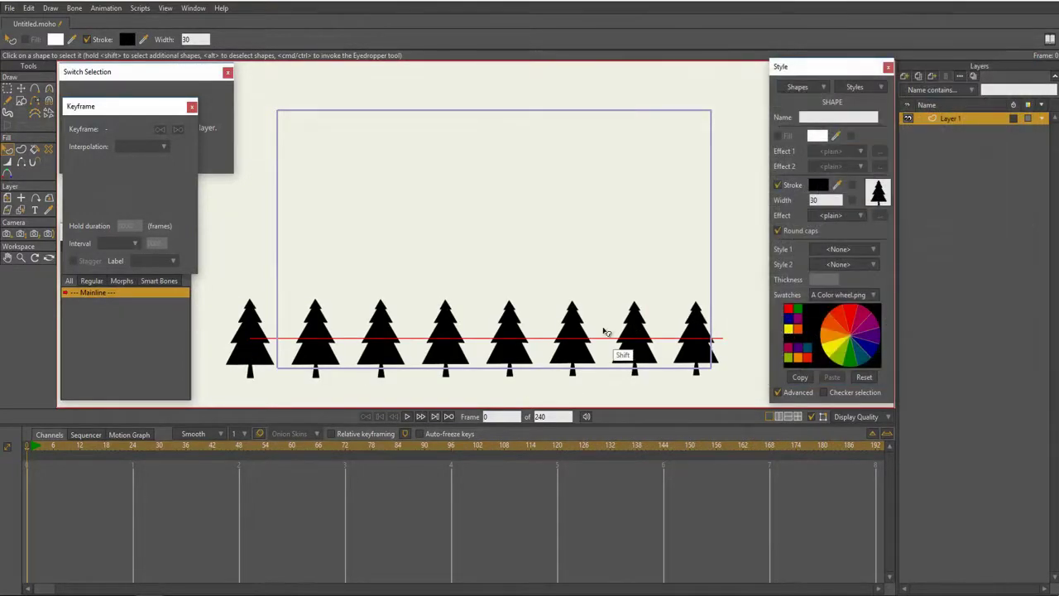
- Enlarge the trees by increasing the line width at both end points, to about 928 percent at the right one
key("w")
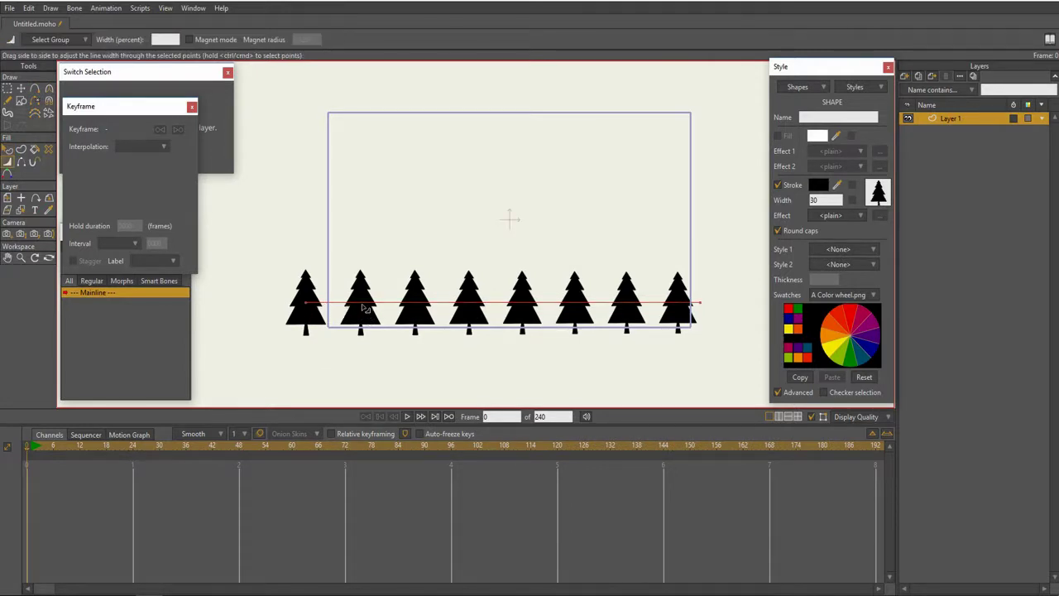
left_click_drag(356, 306, 394, 310)
left_click_drag(654, 307, 693, 310)
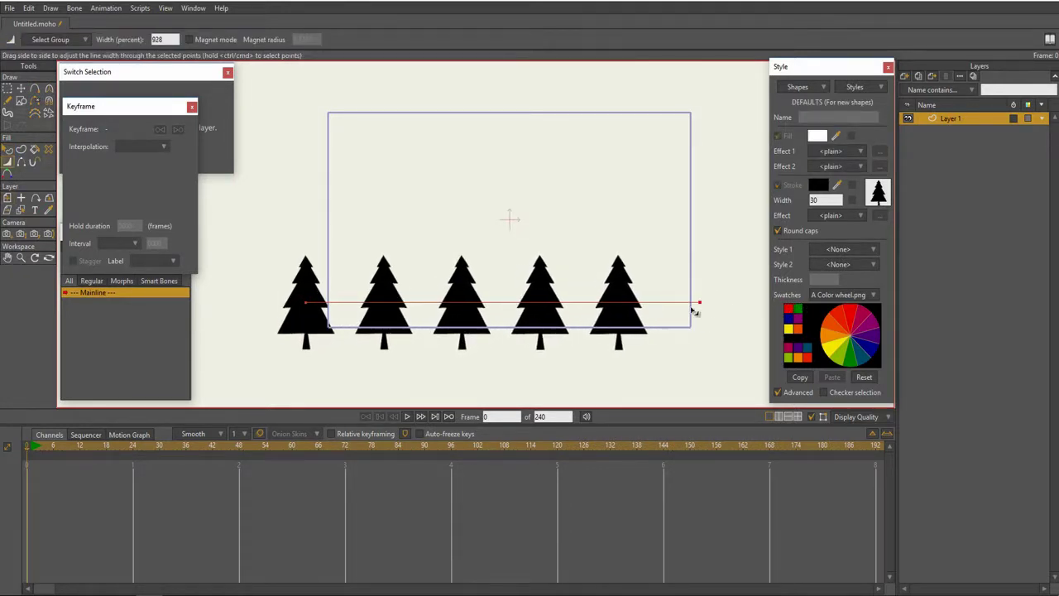
- Extend the tree line well beyond both sides of the frame by moving its end points outward
scroll(496, 326, "down", 3)
key("t")
left_click_drag(400, 315, 218, 314)
scroll(538, 347, "down", 2)
left_click_drag(635, 308, 513, 347)
left_click_drag(579, 327, 745, 323)
scroll(595, 344, "down", 2)
left_click_drag(541, 352, 514, 348)
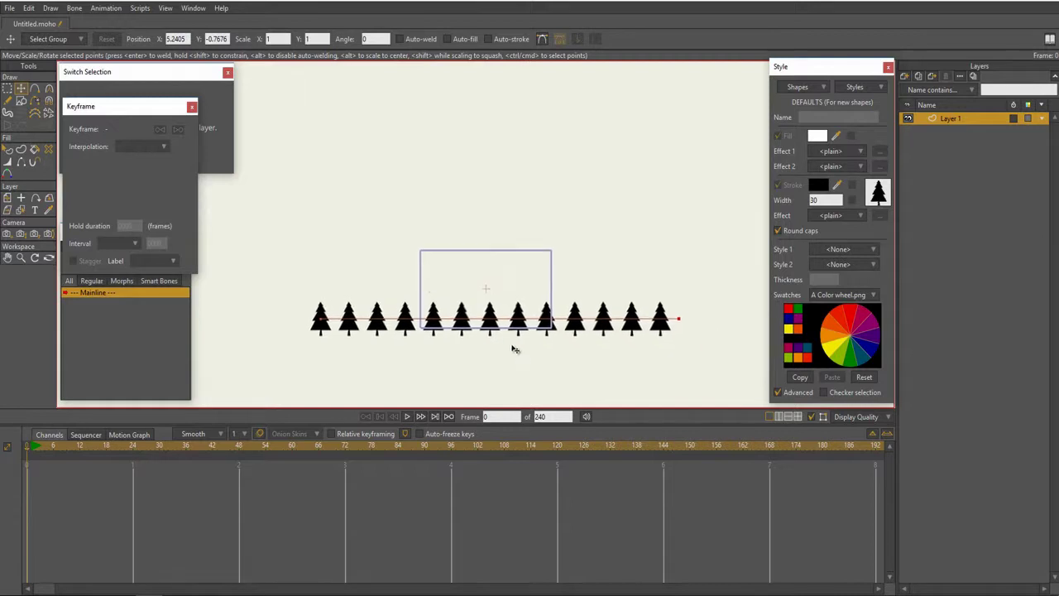
- Split the tree line's curve by inserting 10 evenly spaced points between its end points
scroll(575, 343, "up", 2)
key("g")
mouse_move(693, 305)
left_mouse_down()
mouse_move(634, 237)
mouse_move(727, 312)
mouse_move(703, 308)
left_mouse_up()
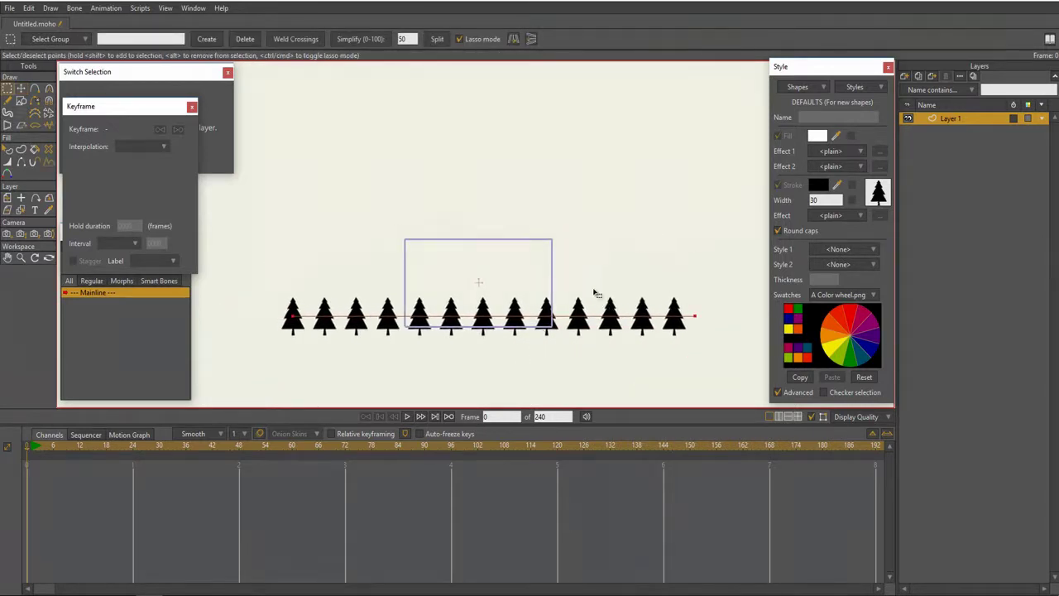
left_click(140, 9)
mouse_move(217, 42)
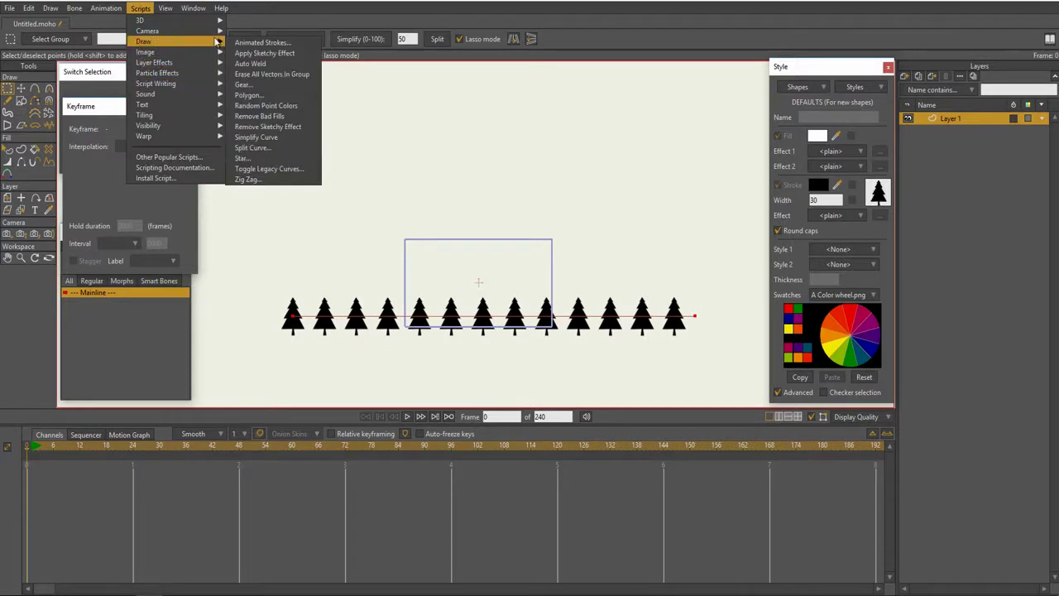
left_click(267, 148)
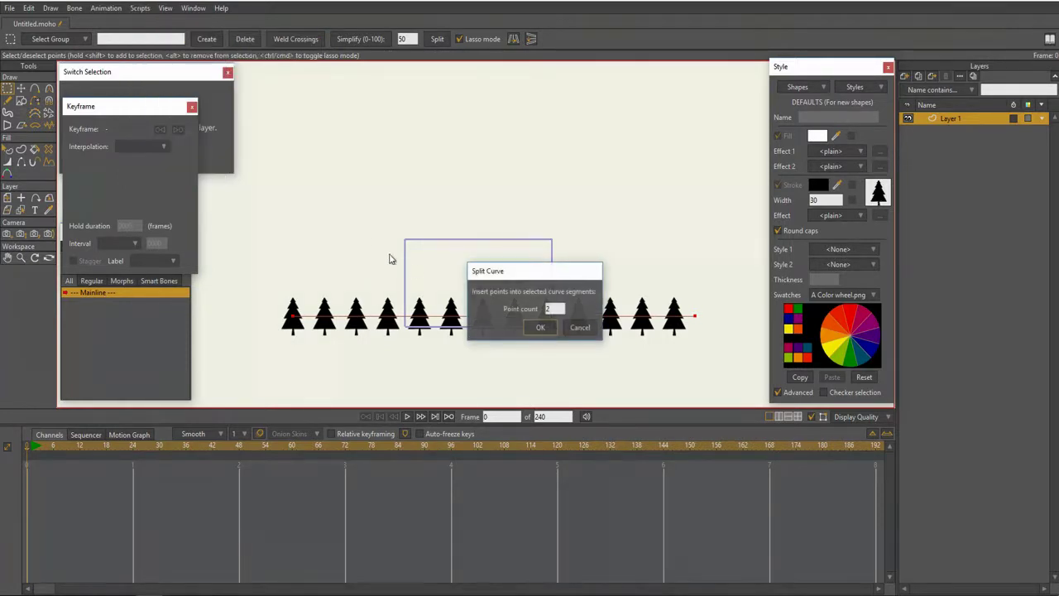
double_click(554, 309)
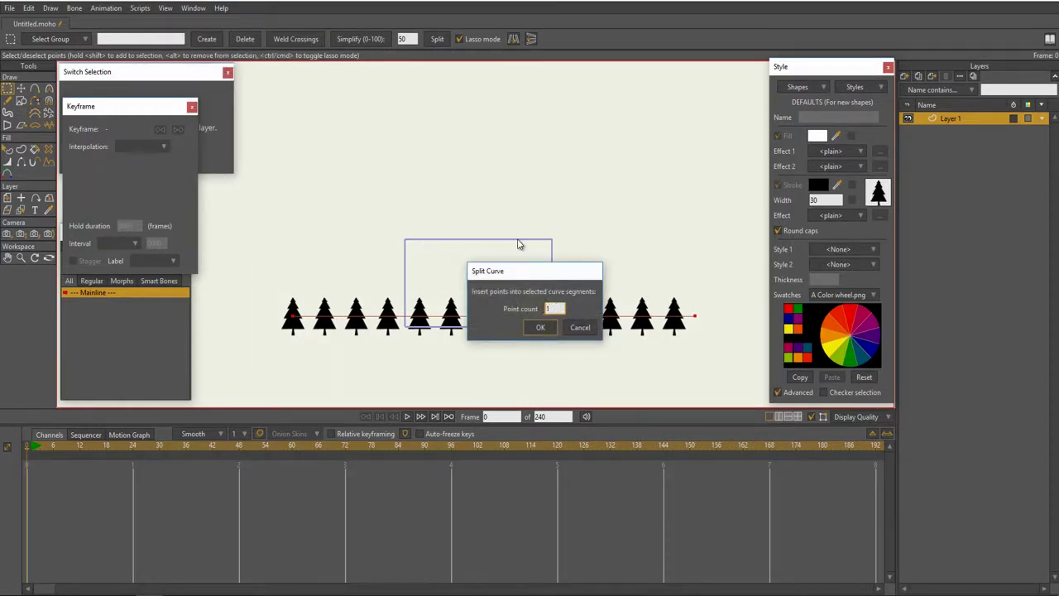
key("Return")
- Increase the line width at individual points along the stroke so the trees vary in size
key("w")
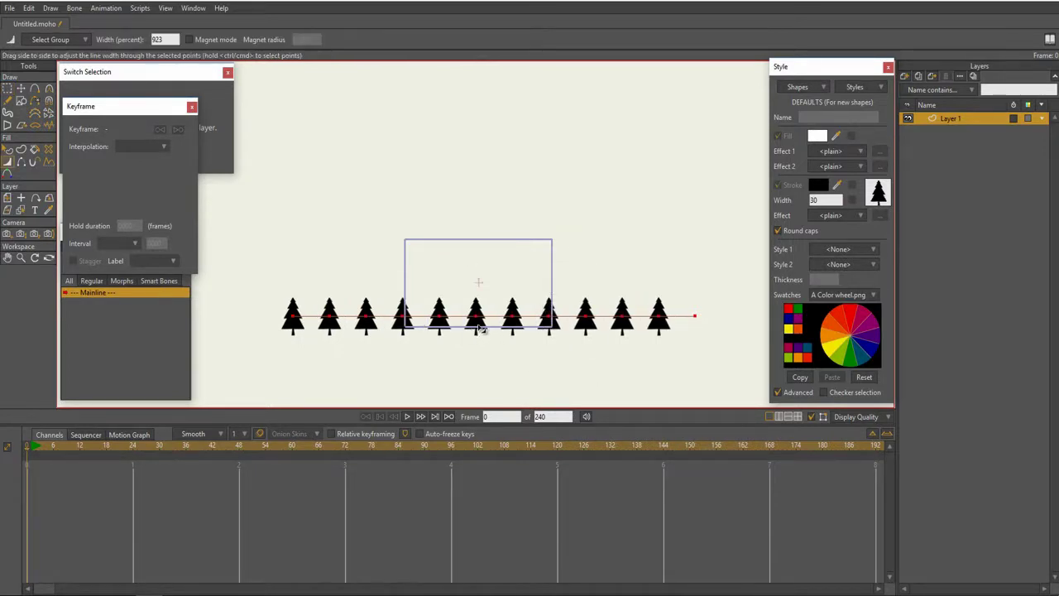
left_click_drag(476, 330, 567, 326)
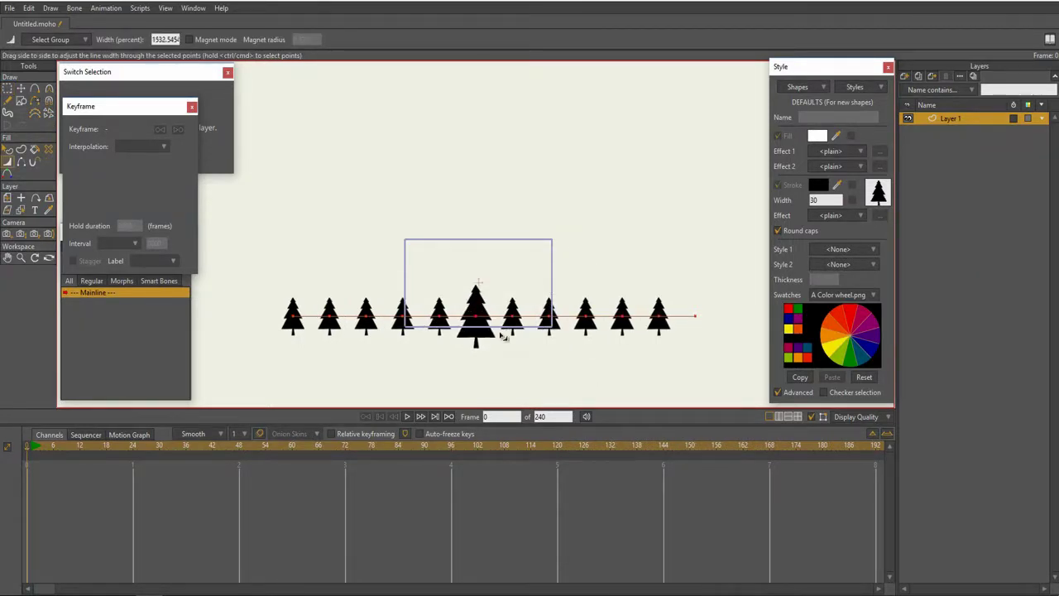
left_click_drag(439, 321, 504, 326)
left_click_drag(365, 321, 417, 327)
left_click_drag(551, 374, 553, 375)
left_click_drag(403, 321, 537, 363)
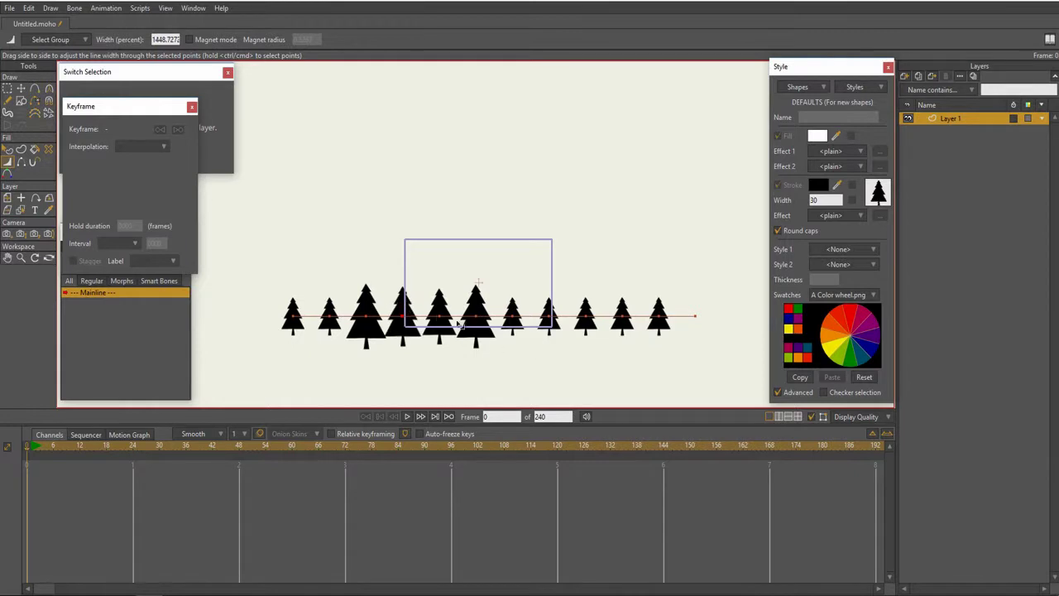
left_click_drag(439, 323, 514, 351)
mouse_move(396, 332)
left_mouse_down()
mouse_move(451, 366)
mouse_move(432, 373)
mouse_move(562, 351)
mouse_move(702, 399)
mouse_move(603, 369)
mouse_move(718, 369)
mouse_move(511, 319)
left_mouse_up()
- Move points of the tree line slightly up or down so the trees stand at uneven heights
key("t")
left_click_drag(547, 319, 544, 325)
left_click_drag(576, 324, 289, 320)
scroll(450, 354, "down", 1)
left_click_drag(452, 354, 401, 349)
- Set the tree shape's stroke colour to #252320 and enable tinting the P_Tree.png brush with the stroke colour
key("q")
left_click(529, 308)
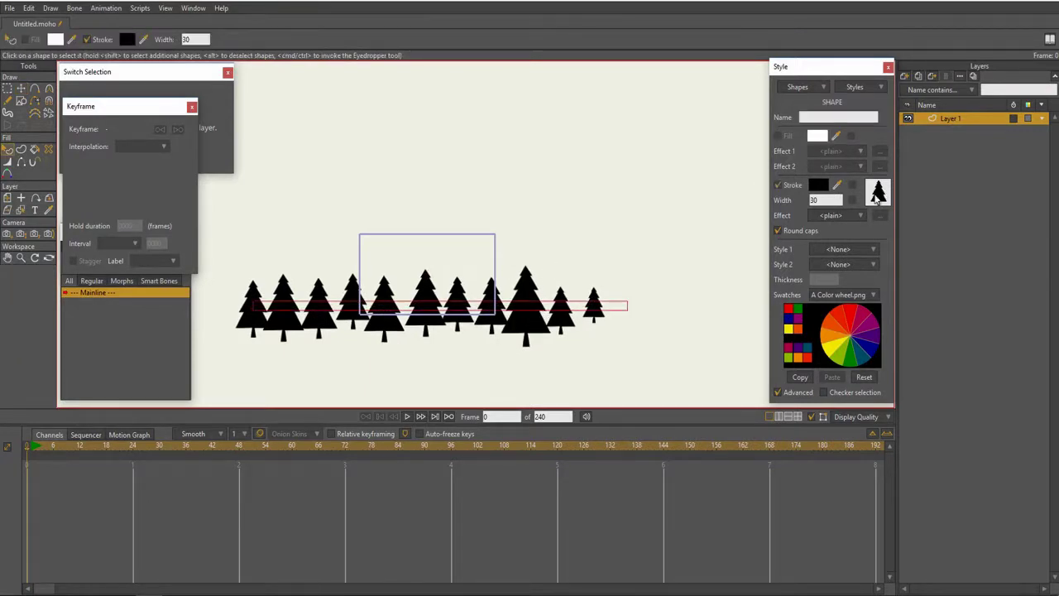
left_click(817, 185)
left_click_drag(778, 209, 780, 203)
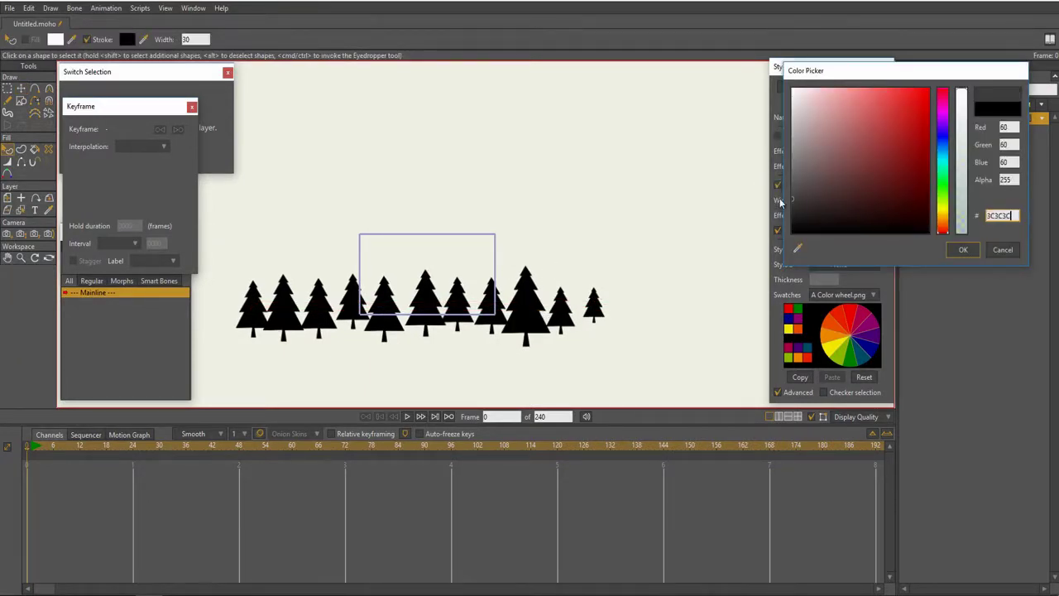
left_click_drag(939, 213, 942, 220)
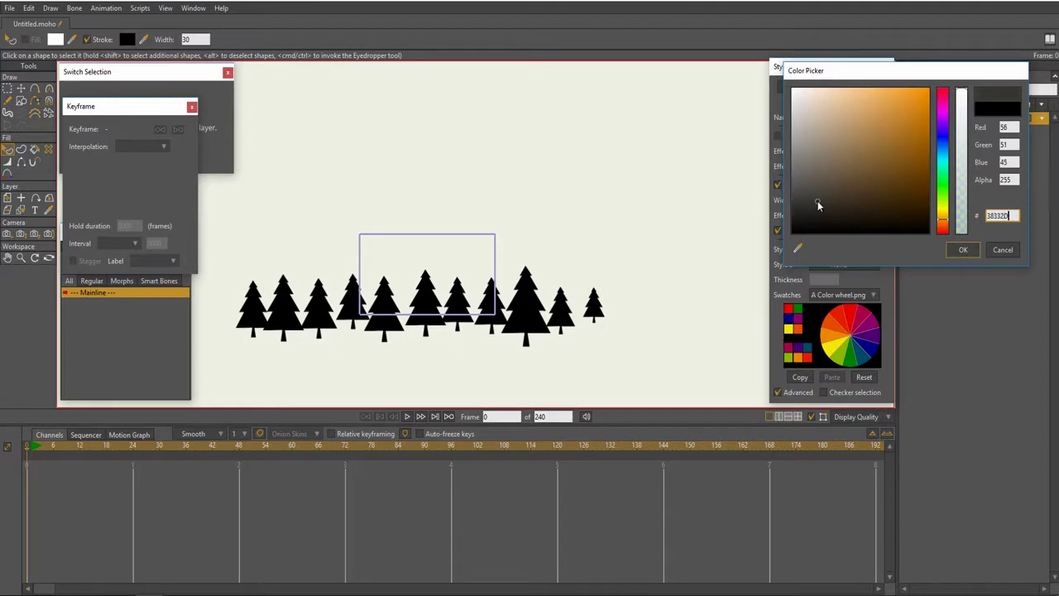
left_click(806, 210)
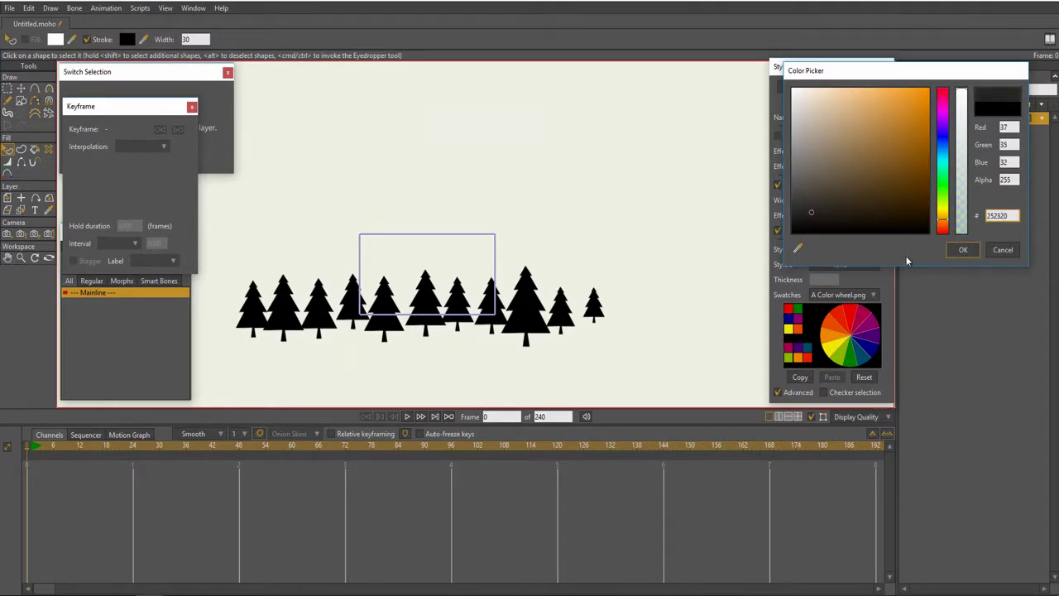
left_click(961, 249)
left_click(886, 198)
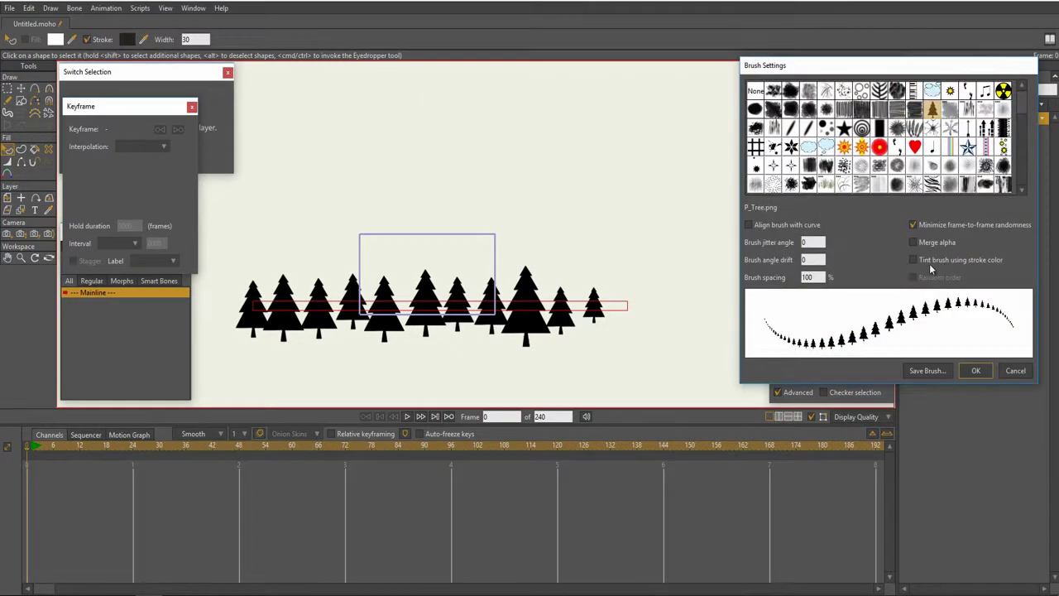
left_click(975, 370)
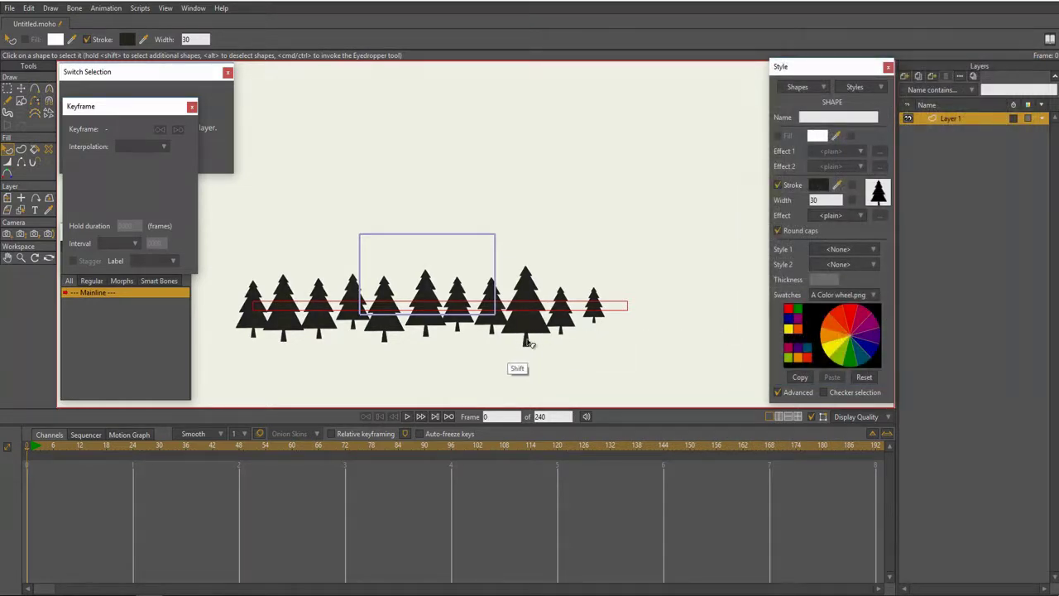
- Zoom the camera out and reposition it to frame more of the tree row along the lower edge
mouse_move(590, 326)
left_mouse_down()
mouse_move(630, 319)
mouse_move(598, 314)
left_mouse_up()
scroll(617, 307, "down", 2)
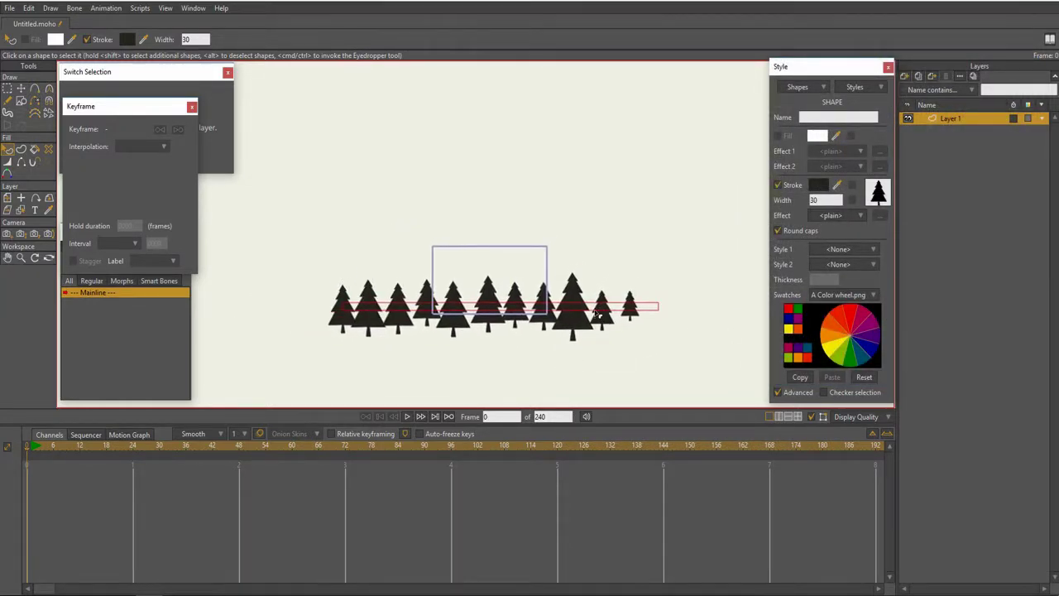
key("5")
left_click_drag(496, 285, 340, 117)
key("4")
left_click_drag(543, 316, 553, 348)
scroll(568, 278, "up", 2)
left_click_drag(548, 329, 697, 254)
- Enlarge the stroke's line widths until neighbouring trees overlap, and move the tree layer lower in the frame
key("g")
key("w")
key("t")
key("w")
key("m")
left_click_drag(589, 264, 590, 283)
scroll(591, 276, "up", 2)
- Fine-tune the camera zoom to a vertical field of view of about 80.64 degrees
key("5")
left_click_drag(558, 240, 561, 265)
scroll(529, 227, "up", 1)
scroll(722, 269, "up", 2)
- Add a vector layer named Bg and place it beneath Layer 1
left_click(903, 80)
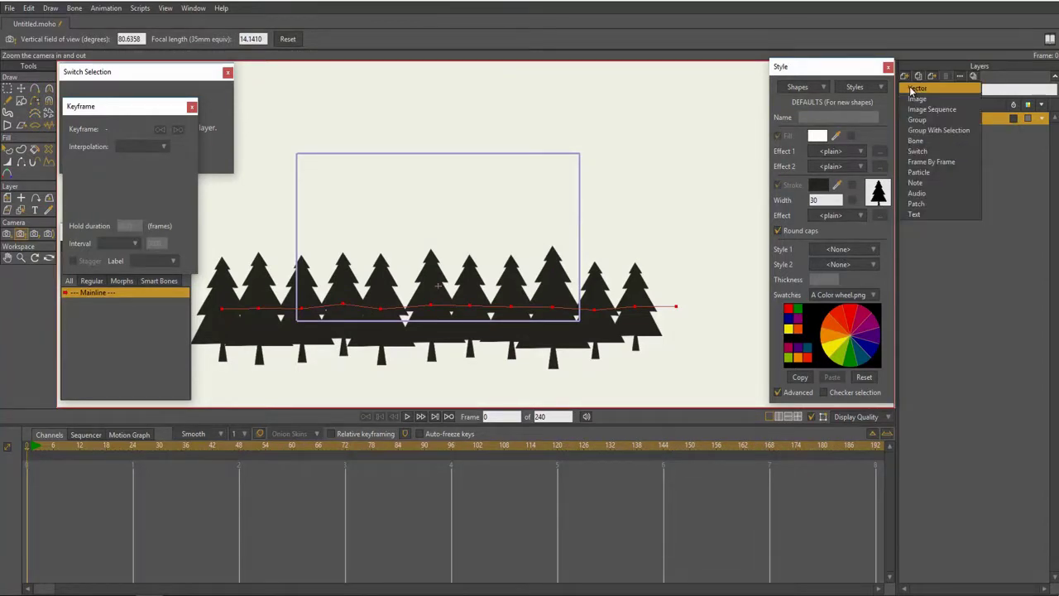
left_click(964, 118)
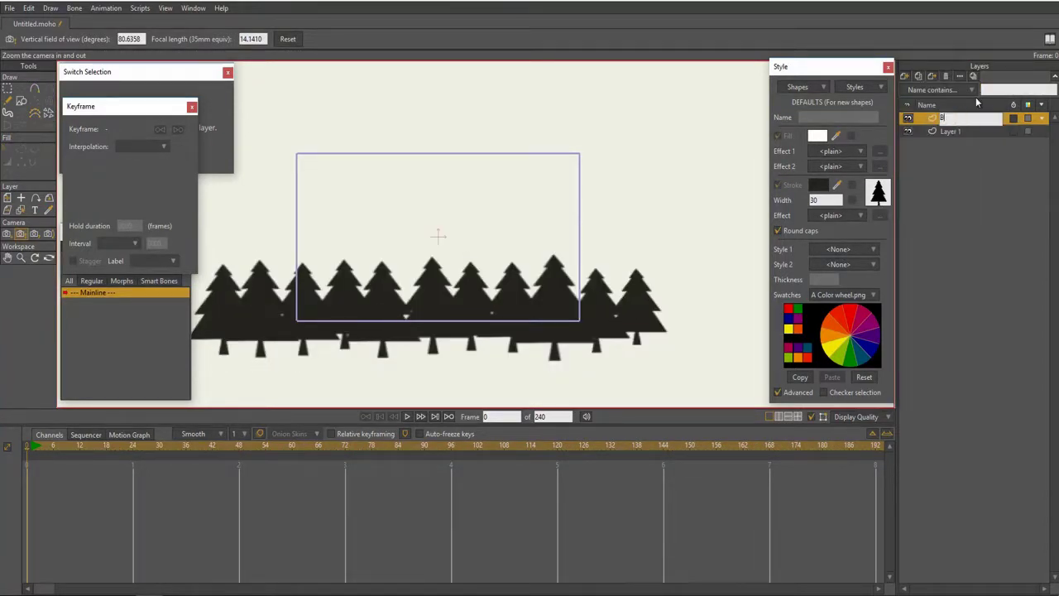
key("Return")
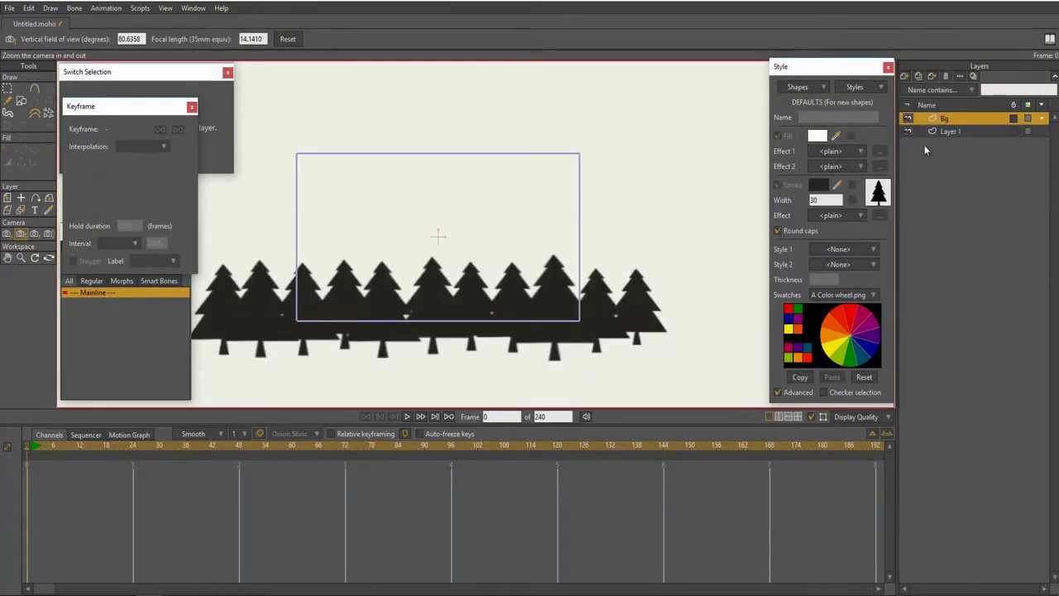
left_click_drag(943, 124, 945, 137)
left_click(946, 121)
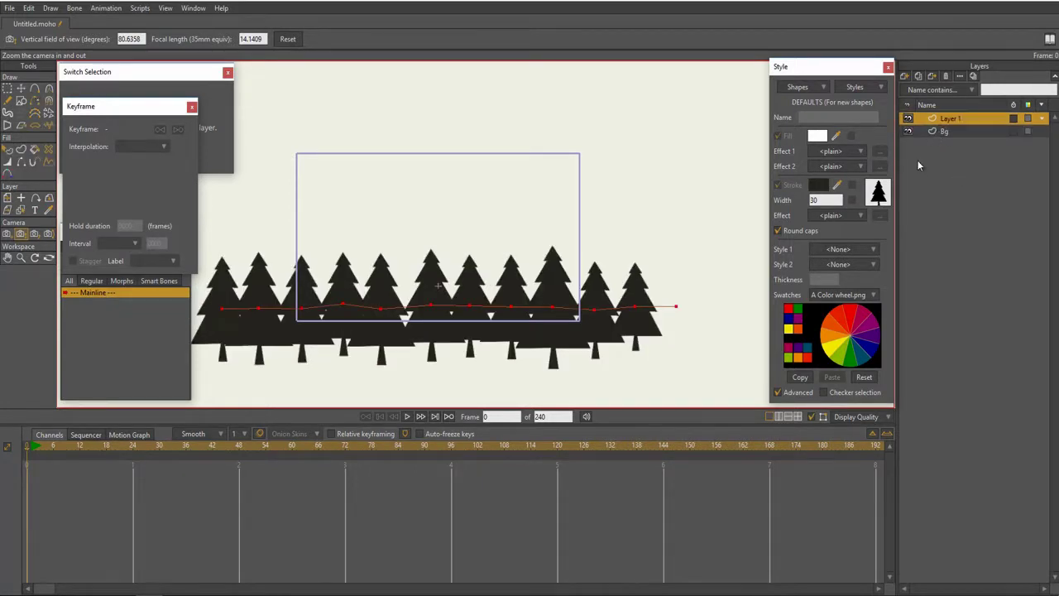
- Slightly reduce the line width of the tree row on Layer 1 and deselect its points
key("w")
mouse_move(571, 327)
left_mouse_down()
mouse_move(590, 323)
mouse_move(457, 327)
left_mouse_up()
key("Return")
- Give Layer 1 a blur radius in its layer settings and preview the rendered frame
left_click(962, 131)
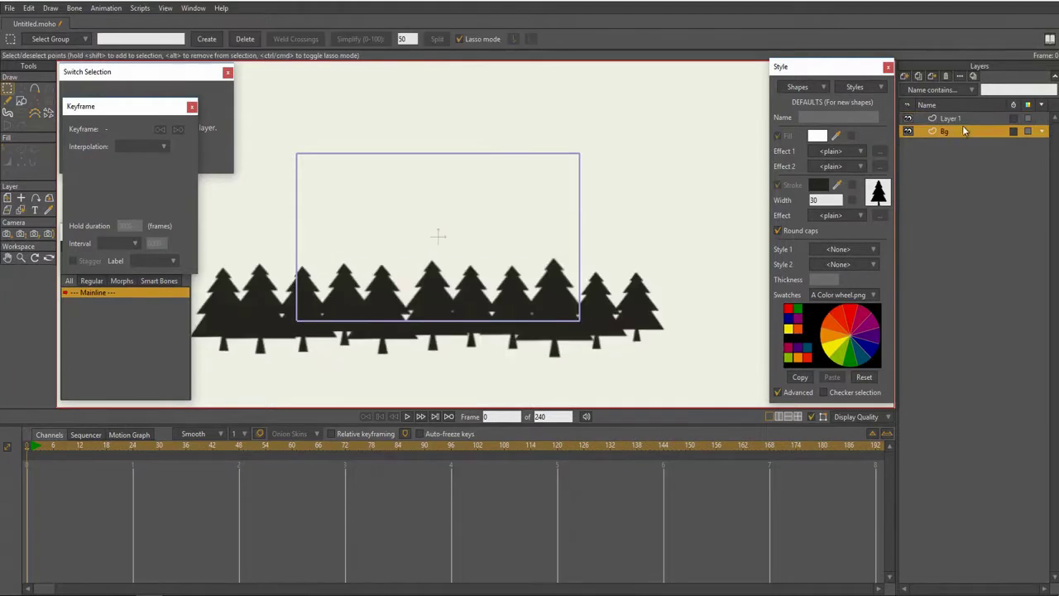
double_click(950, 118)
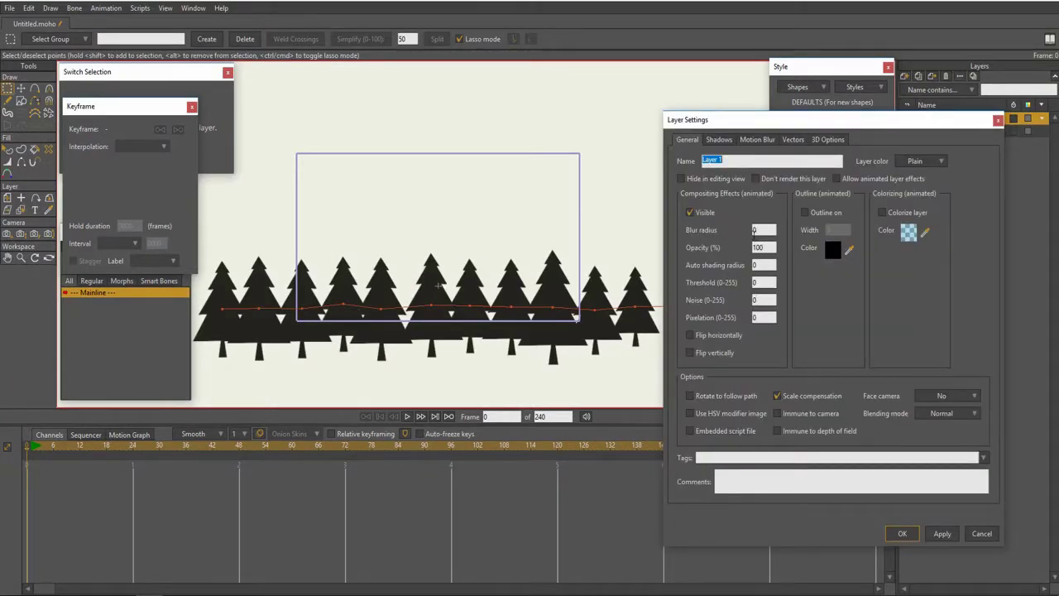
left_click(754, 232)
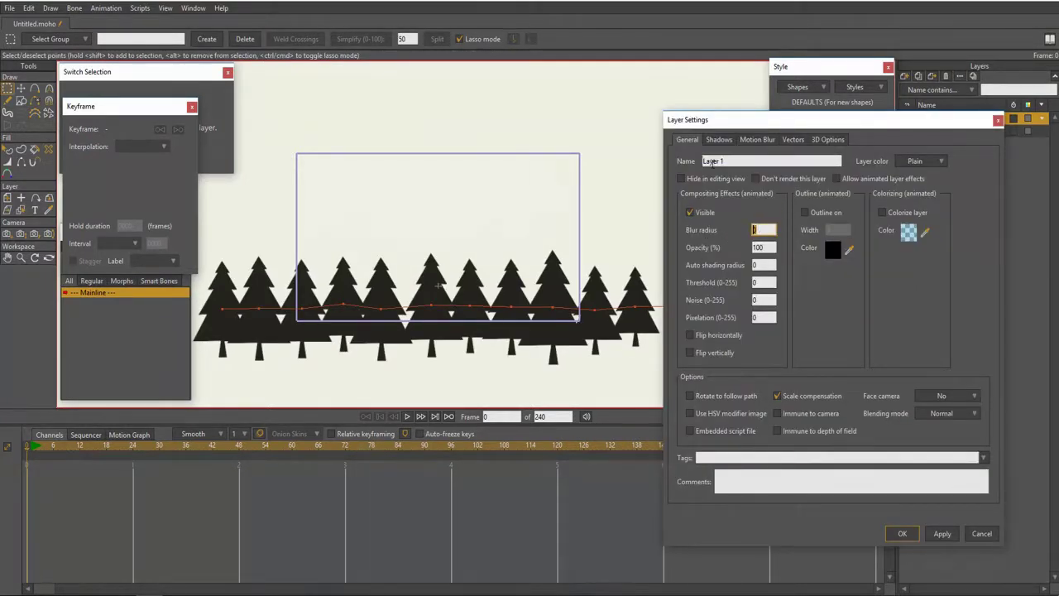
key("Return")
key("ctrl+r")
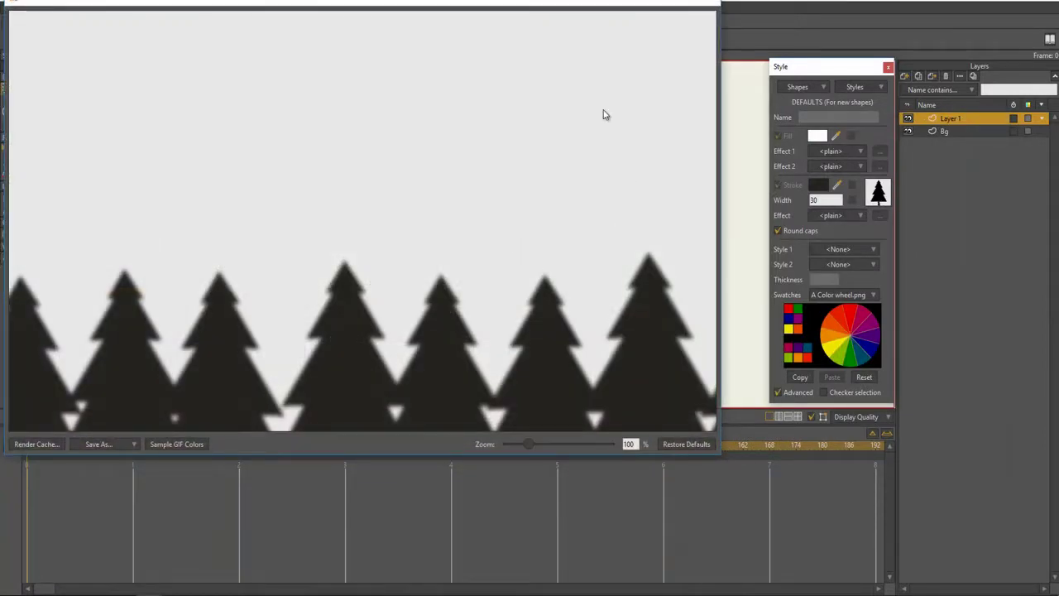
left_click(710, 15)
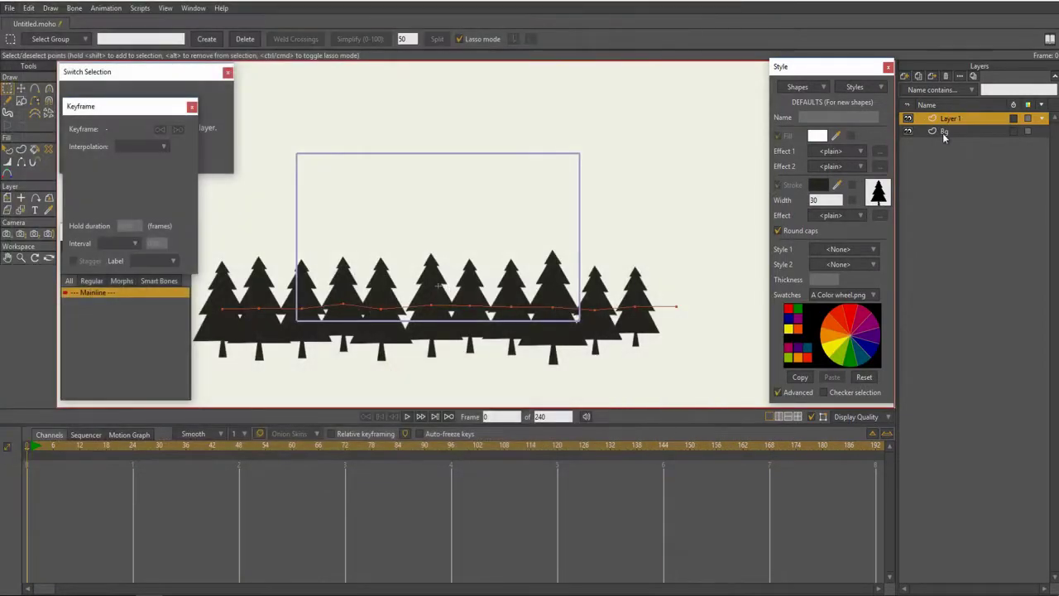
- On the Bg layer, draw two wavy freehand tree strokes above the foreground row, one at each side
left_click(943, 131)
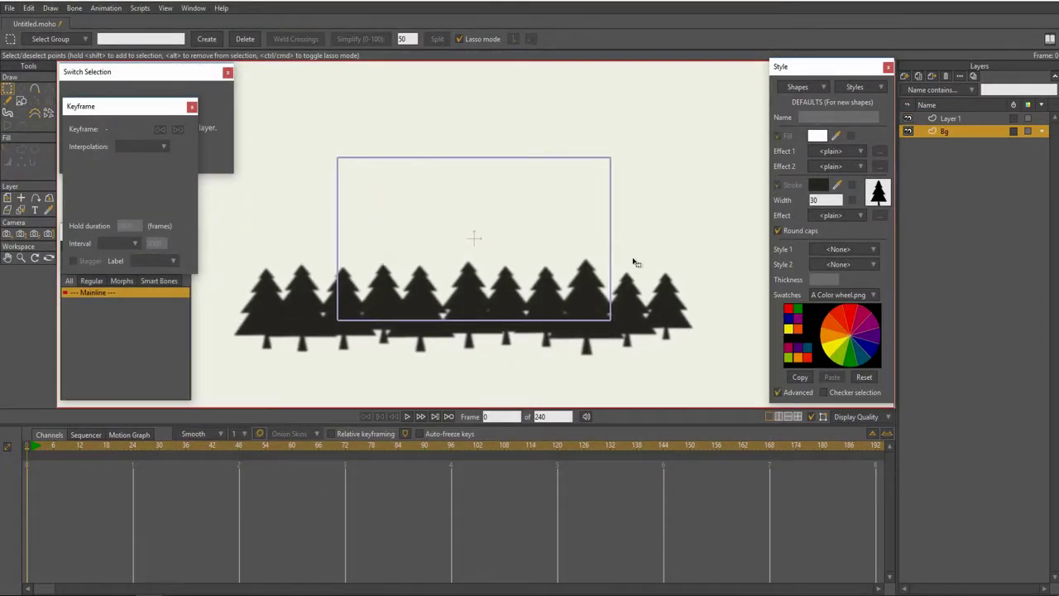
left_click(8, 101)
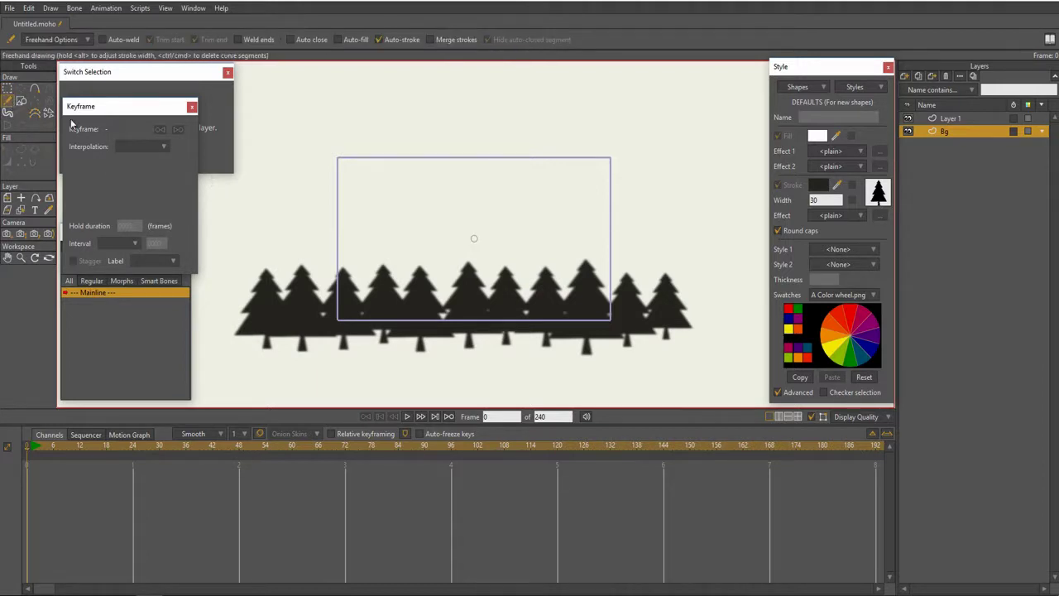
mouse_move(286, 228)
left_mouse_down()
mouse_move(321, 219)
mouse_move(410, 237)
left_mouse_up()
scroll(445, 240, "up", 2)
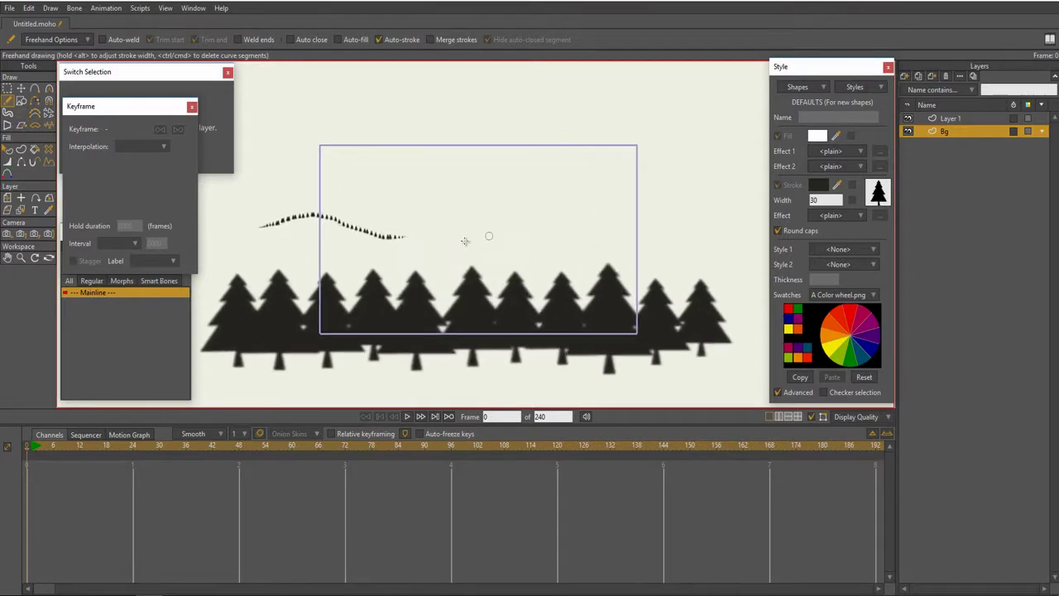
mouse_move(470, 213)
left_mouse_down()
mouse_move(536, 200)
mouse_move(570, 203)
left_mouse_up()
- Change the left background tree stroke to a lighter grey and copy its style to the right stroke
key("q")
left_click(567, 204)
left_click(818, 186)
left_click(962, 250)
mouse_move(810, 207)
left_mouse_down()
mouse_move(788, 235)
mouse_move(789, 191)
left_mouse_up()
left_click(402, 237)
left_click(818, 187)
left_click(953, 251)
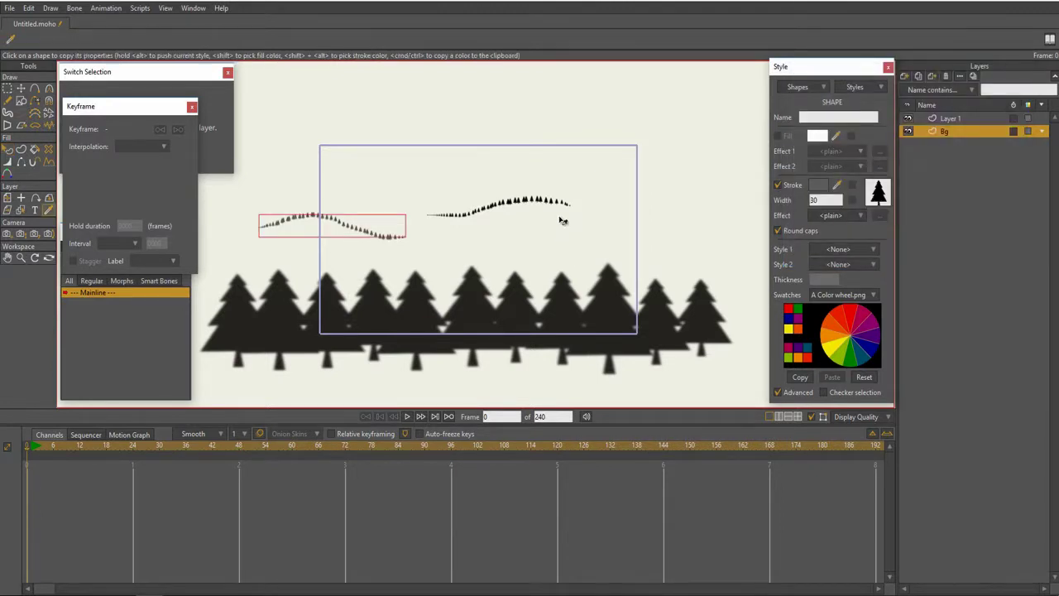
left_click(558, 205, "ctrl+alt")
- Draw a rising freehand tree stroke at the frame's right side and set the stroke width for new shapes to 40
key("f")
mouse_move(531, 242)
left_mouse_down()
mouse_move(565, 236)
mouse_move(666, 188)
left_mouse_up()
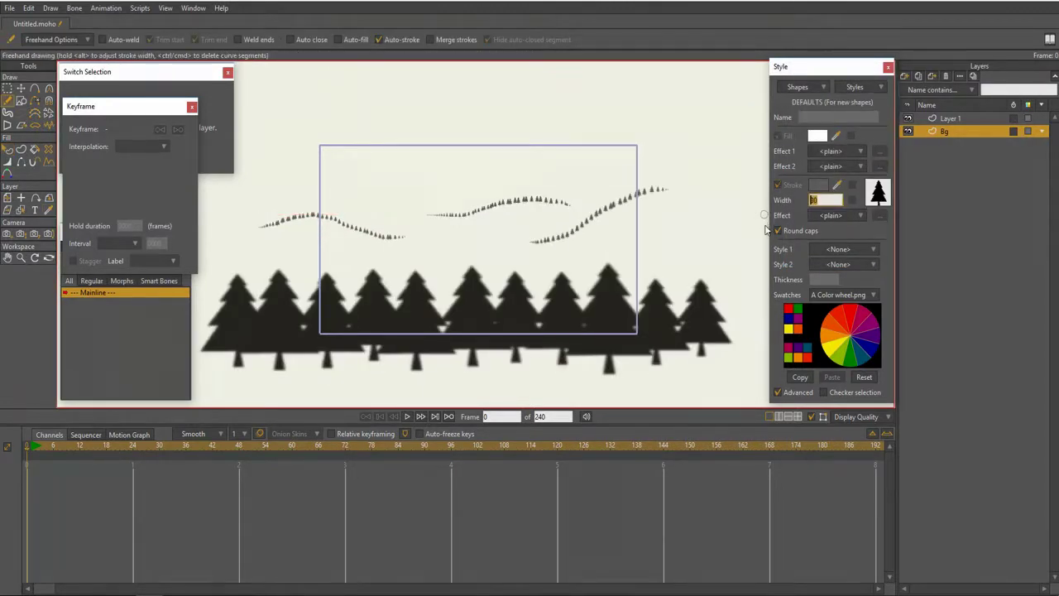
type("40")
key("Return")
- Draw eight more wavy freehand tree strokes across the Bg layer to suggest rows of trees on distant hills
mouse_move(574, 263)
left_mouse_down()
mouse_move(485, 256)
mouse_move(405, 265)
left_mouse_up()
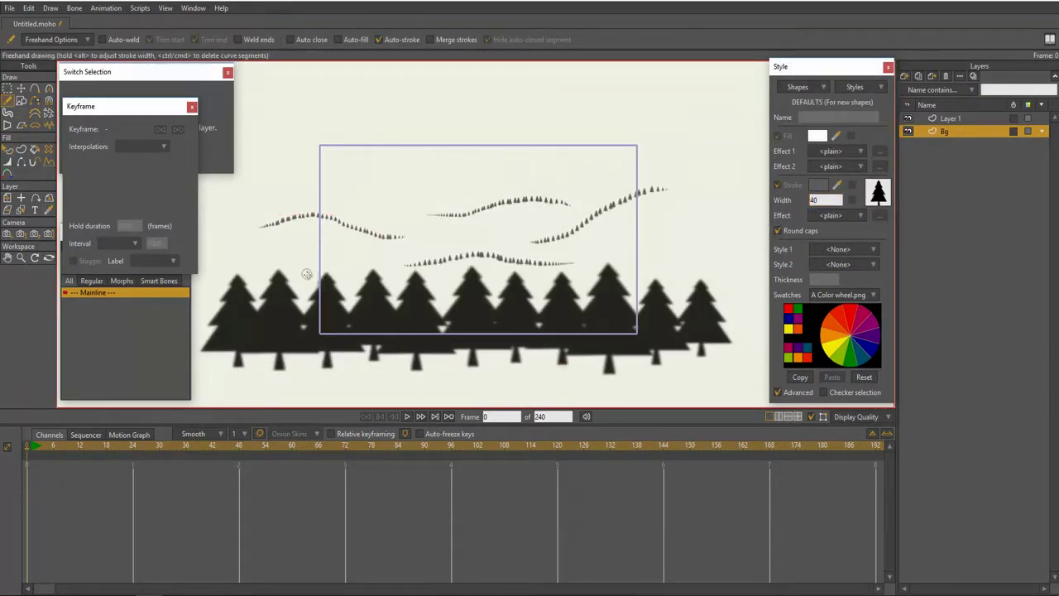
left_click_drag(308, 274, 418, 241)
left_click_drag(430, 198, 289, 175)
left_click_drag(344, 196, 245, 212)
left_click_drag(356, 212, 408, 234)
left_click_drag(341, 251, 269, 261)
left_click_drag(464, 189, 560, 174)
left_click_drag(574, 175, 650, 175)
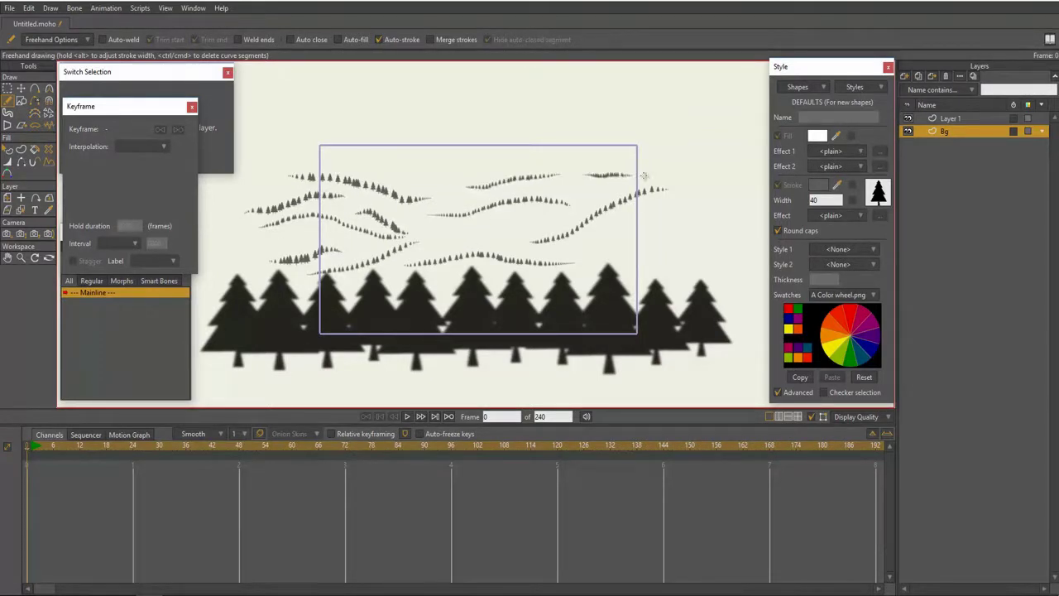
- Draw short freehand strokes of small trees along the frame's upper edge to form the farthest forest line
left_click_drag(550, 162, 586, 160)
left_click_drag(503, 161, 481, 166)
mouse_move(453, 171)
left_mouse_down()
mouse_move(382, 171)
mouse_move(392, 163)
left_mouse_up()
left_click_drag(382, 166, 352, 169)
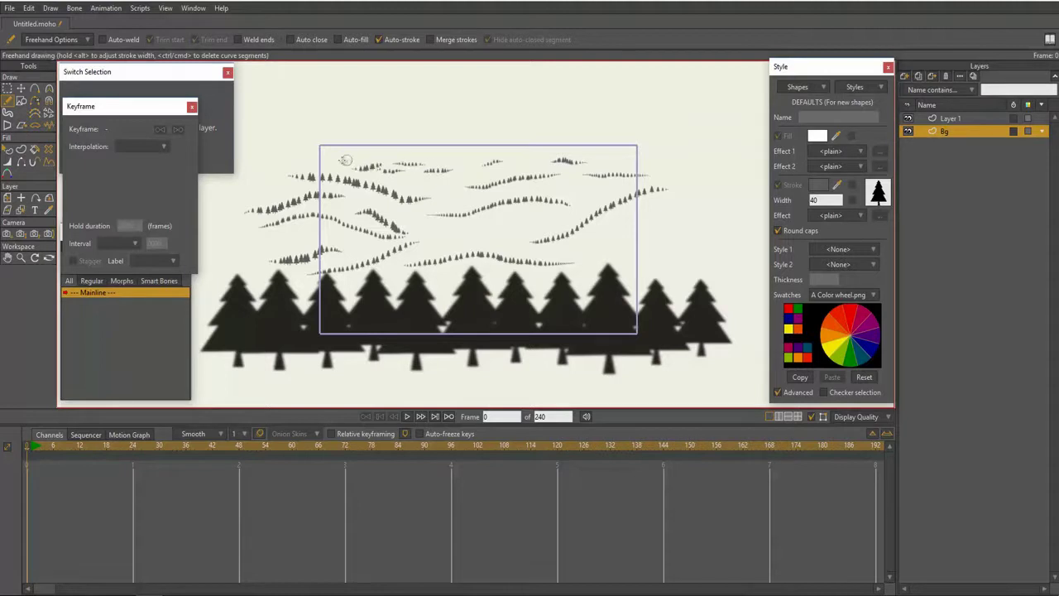
mouse_move(510, 161)
left_mouse_down()
mouse_move(571, 161)
mouse_move(535, 157)
left_mouse_up()
left_click_drag(465, 162, 503, 160)
left_click_drag(644, 164, 578, 158)
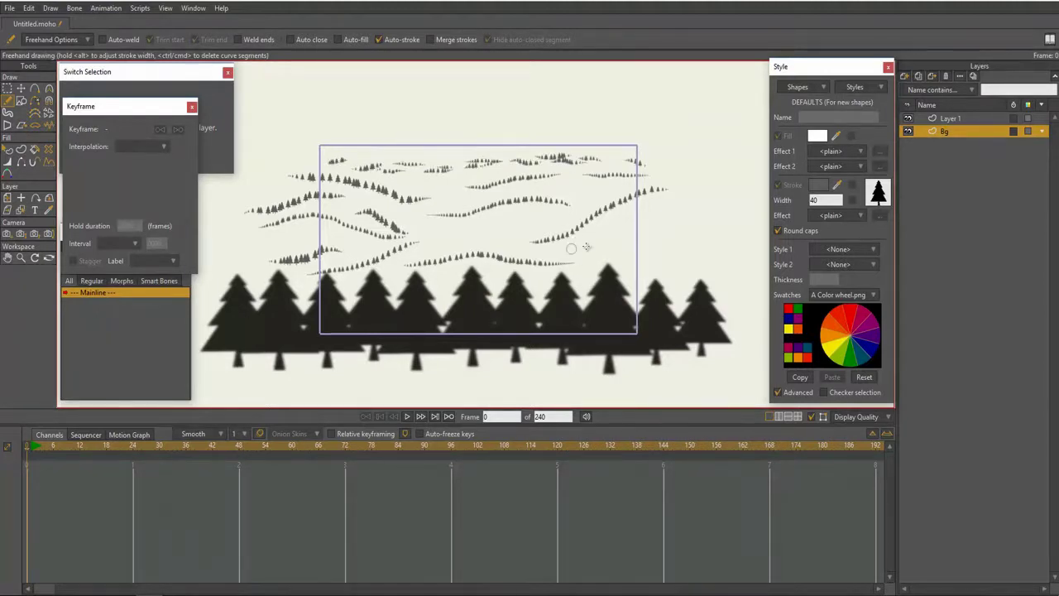
- Draw freehand strokes of larger grey trees just behind the foreground row and fill gaps between the hill lines
mouse_move(572, 248)
left_mouse_down()
mouse_move(667, 228)
mouse_move(593, 267)
mouse_move(678, 260)
left_mouse_up()
left_click_drag(647, 287, 489, 288)
left_click_drag(465, 276, 387, 292)
mouse_move(403, 304)
left_mouse_down()
mouse_move(386, 308)
mouse_move(348, 286)
left_mouse_up()
left_click_drag(436, 263, 423, 263)
left_click_drag(442, 243, 523, 237)
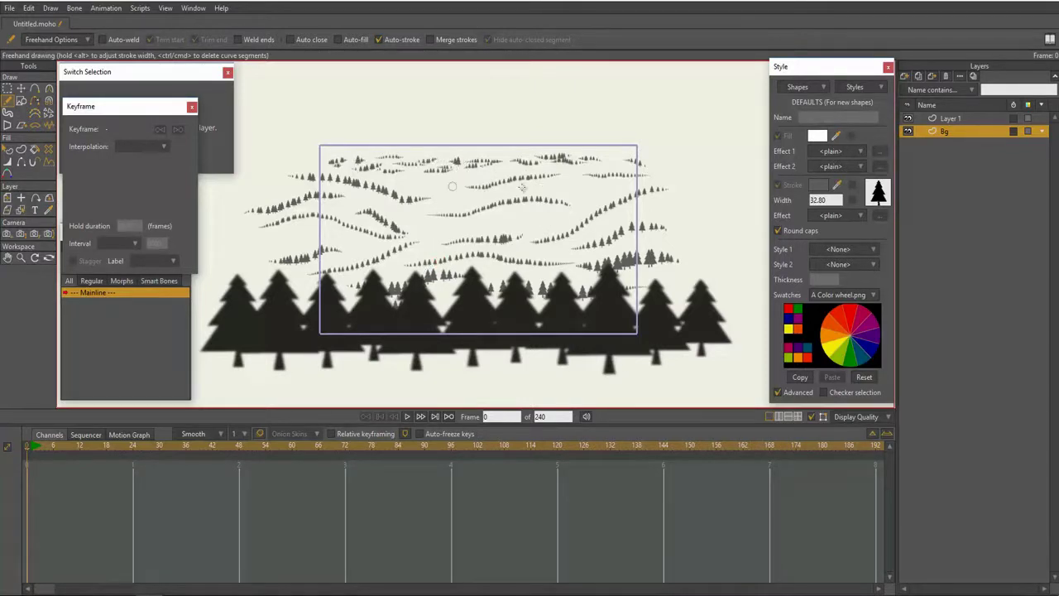
- Add another vector layer named BG between Layer 1 and the Bg layer
scroll(500, 244, "up", 3)
scroll(612, 228, "down", 1)
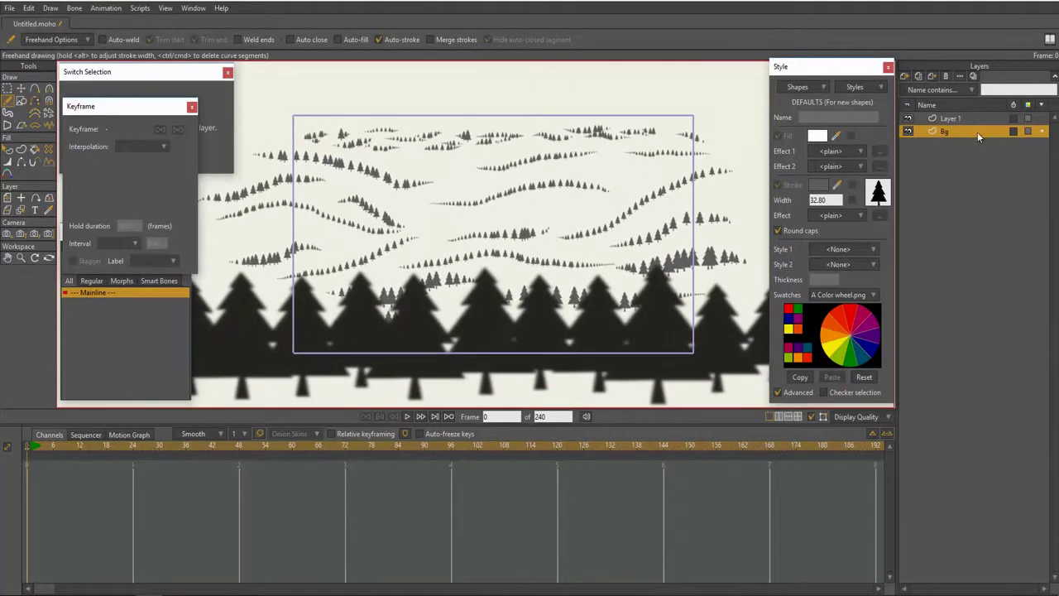
left_click(904, 76)
left_click(923, 89)
left_click(1041, 131)
type("BG")
key("Return")
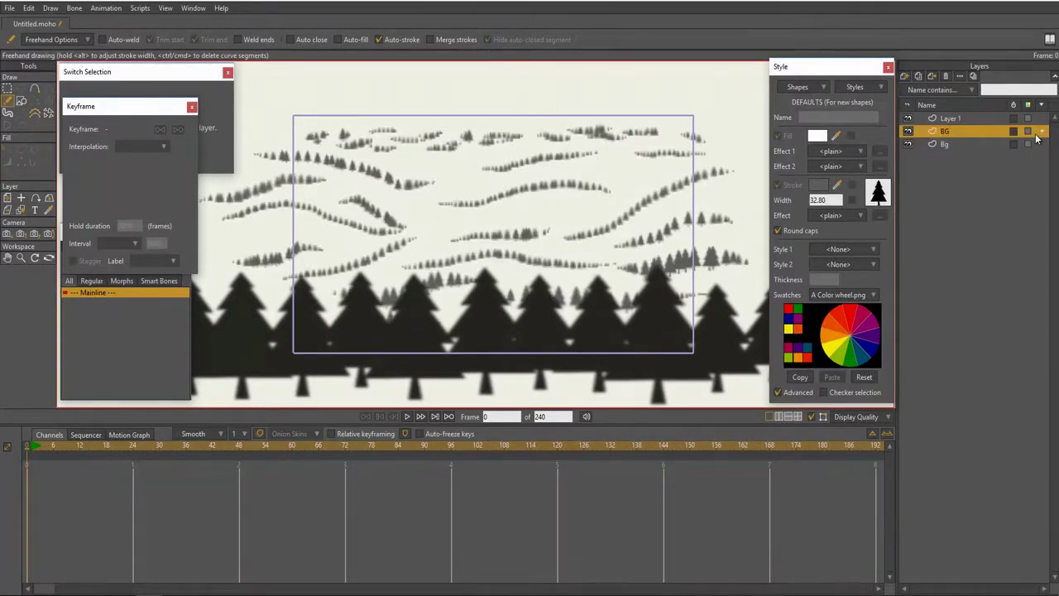
- Rename the Bg tree layer as Trees and move the empty BG layer beneath it
double_click(983, 145)
key("Return")
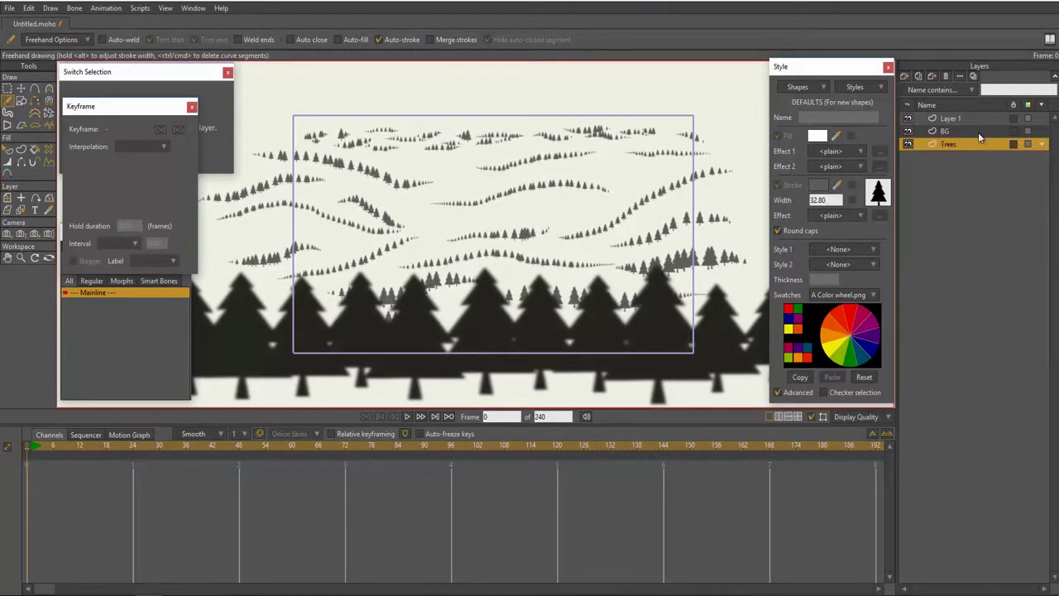
left_click_drag(956, 132, 947, 152)
- Draw a closed outline on the BG layer, following the farthest tree line and enclosing the hills down to the base of the foreground row
scroll(590, 239, "down", 1)
key("a")
left_click_drag(274, 155, 349, 150)
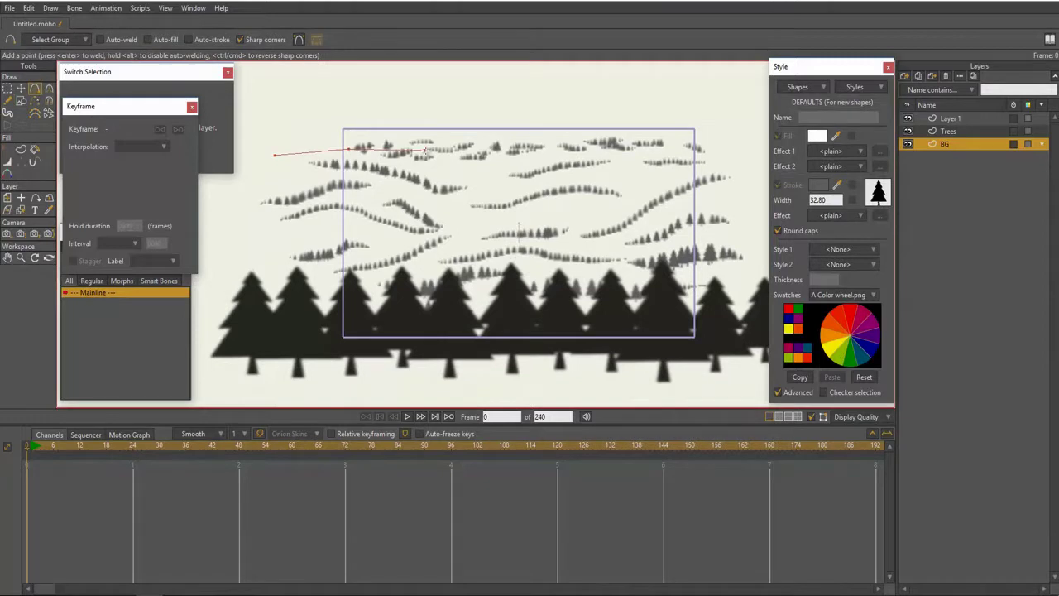
left_click_drag(568, 145, 589, 142)
scroll(688, 145, "down", 1)
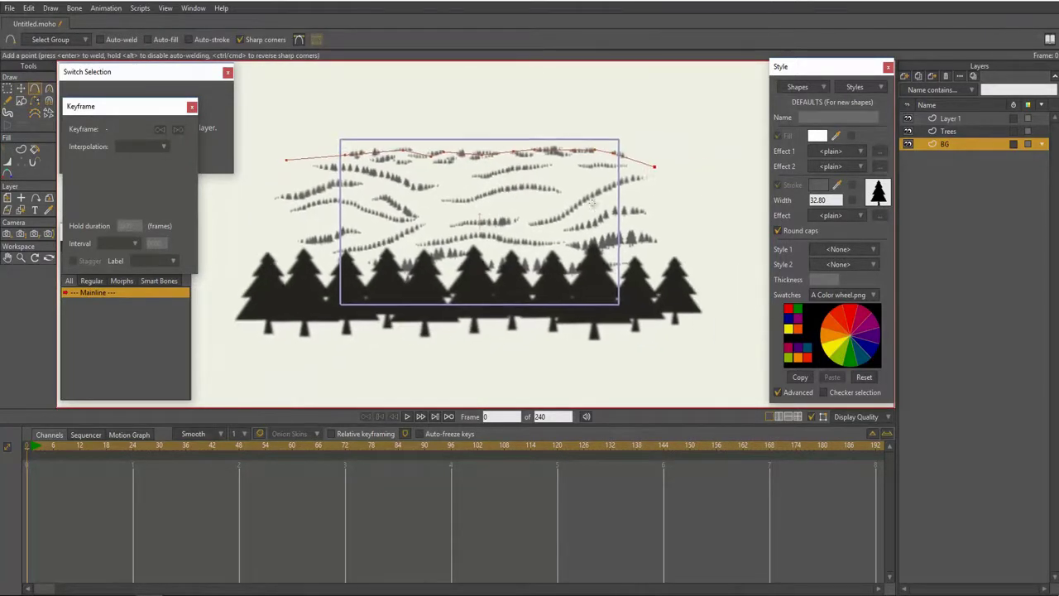
left_click_drag(652, 170, 678, 291)
left_click(271, 343)
left_click(284, 163)
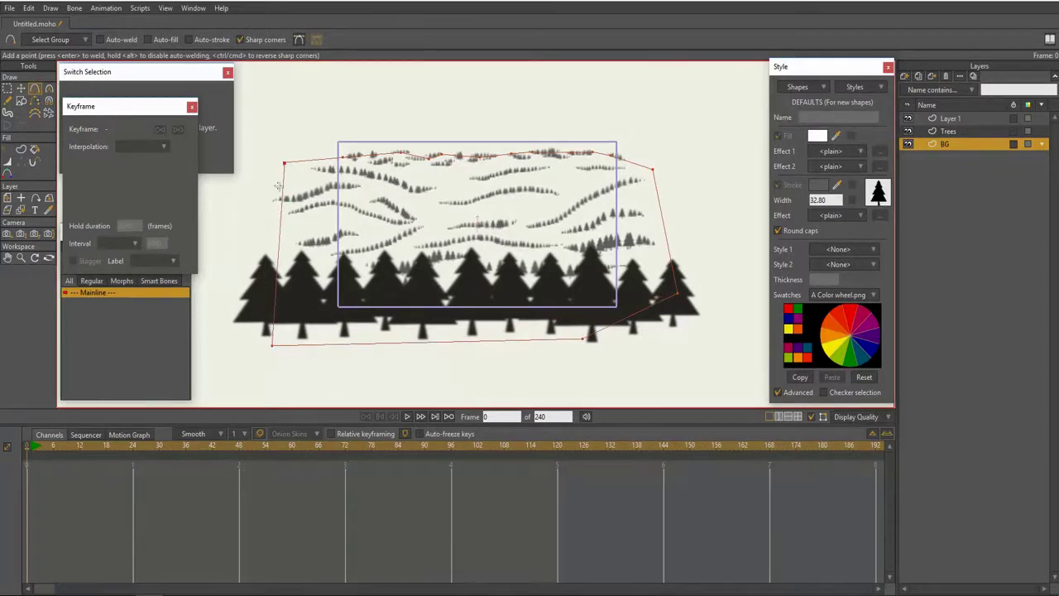
- Create a white filled shape without a stroke from the closed outline and select it
key("t")
key("u")
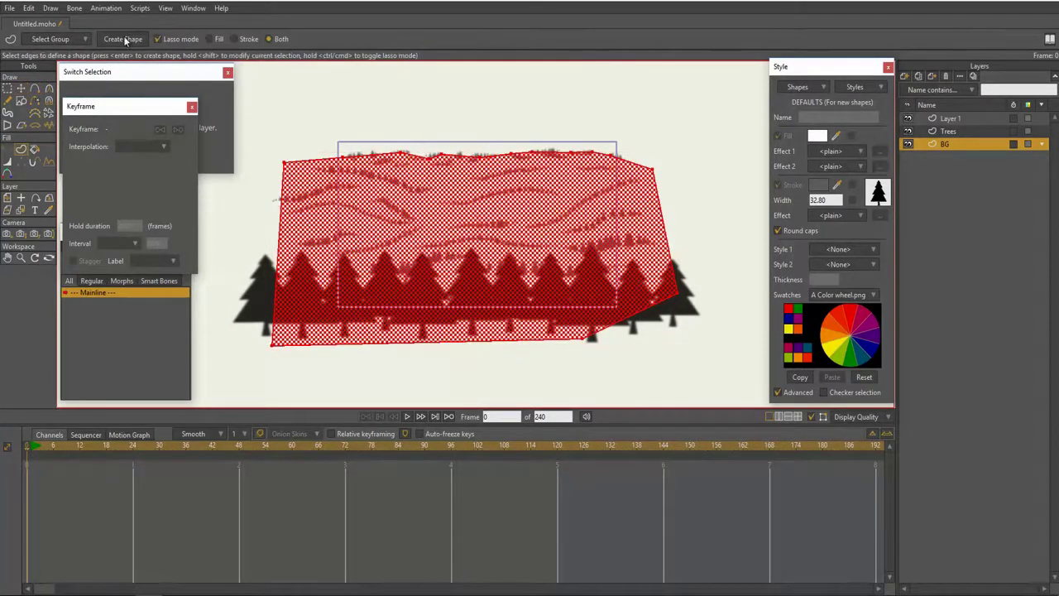
key("Return")
key("q")
scroll(601, 203, "up", 2)
left_click(634, 207)
scroll(636, 214, "down", 1)
left_click_drag(637, 218, 686, 219)
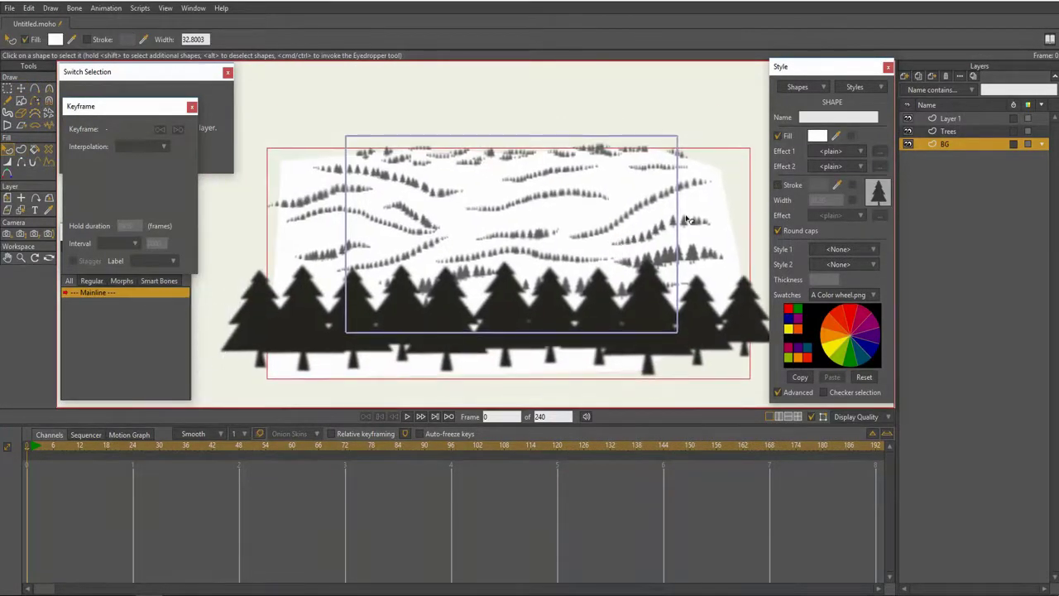
- Apply a linear Gradient effect to the hill shape's fill, running from dark 191917 to white
left_click(844, 152)
left_click(876, 217)
left_click_drag(664, 350, 593, 352)
left_click(536, 310)
left_click(798, 195)
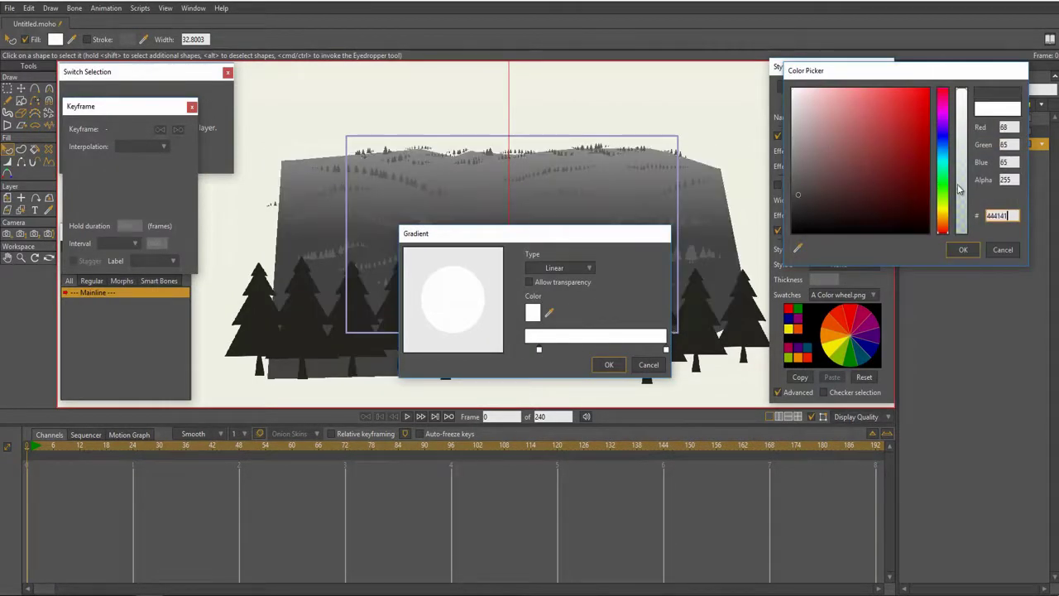
left_click(944, 215)
left_click(803, 211)
left_click(802, 218)
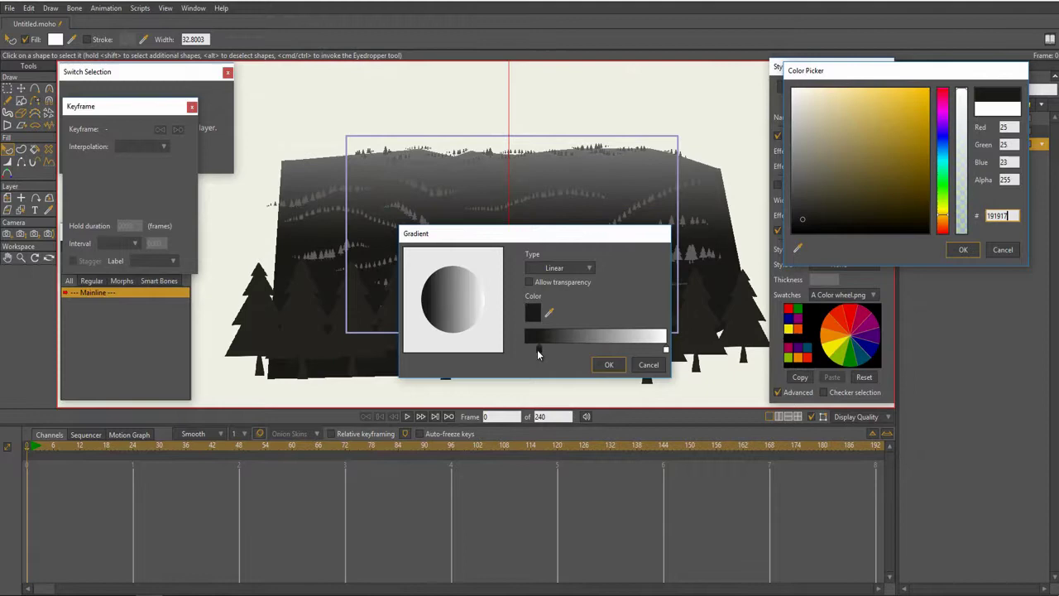
left_click(963, 249)
left_click(609, 364)
- Stretch the gradient from far below the foreground trees up to the hill's upper edge, and render a preview of the frame
scroll(521, 248, "down", 3)
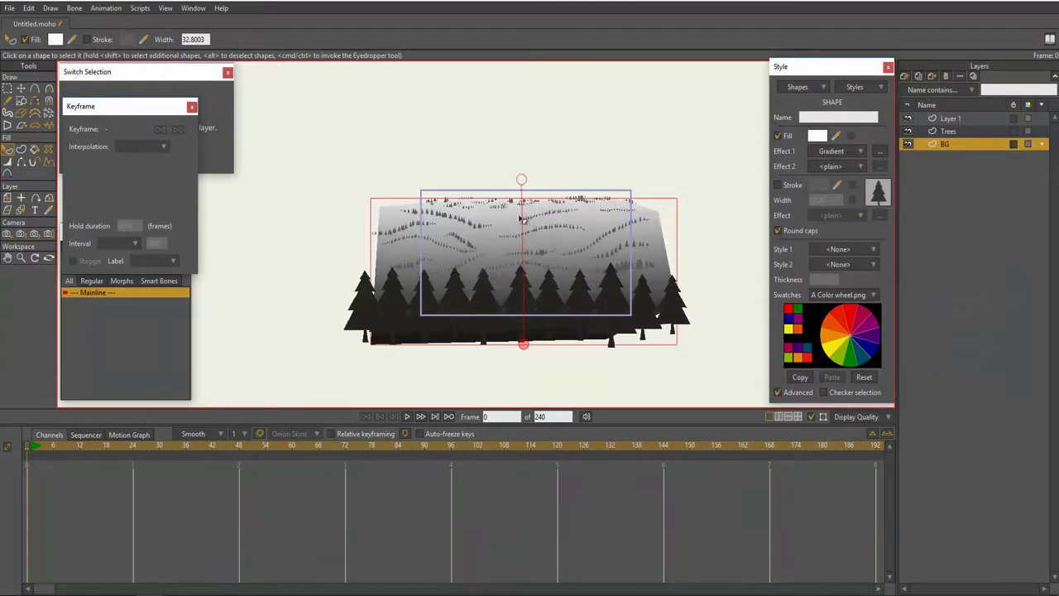
left_click_drag(521, 179, 520, 116)
scroll(529, 354, "down", 2)
left_click_drag(524, 344, 535, 268)
left_click_drag(537, 316, 538, 386)
left_click_drag(538, 205, 537, 148)
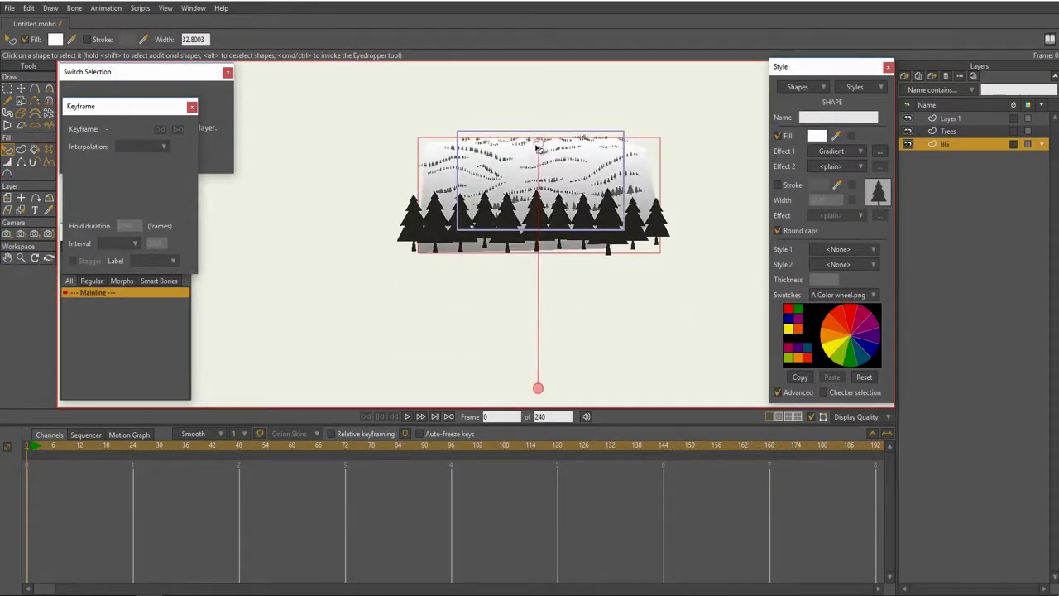
key("ctrl+r")
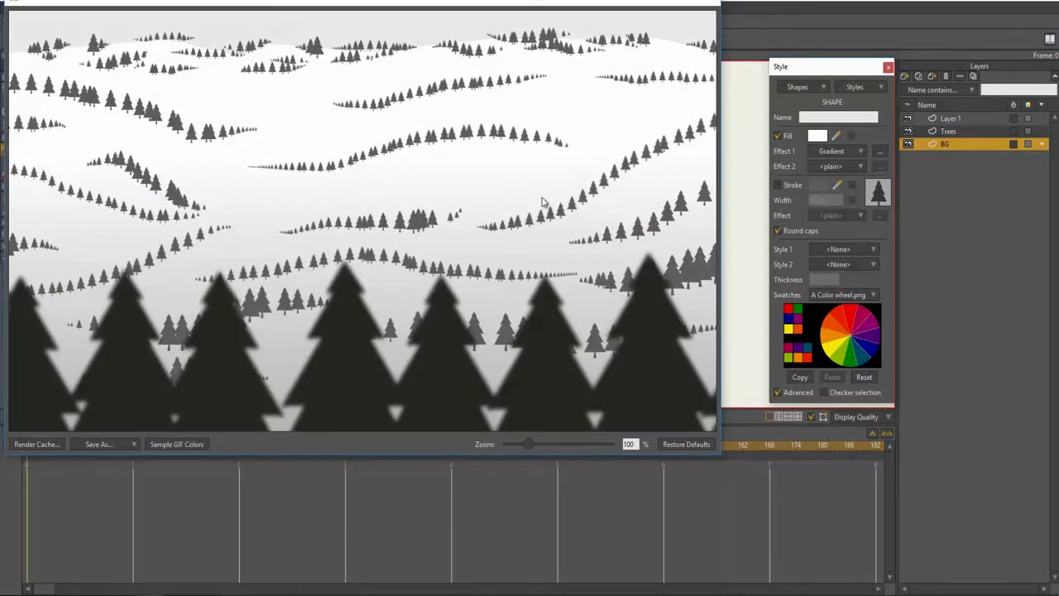